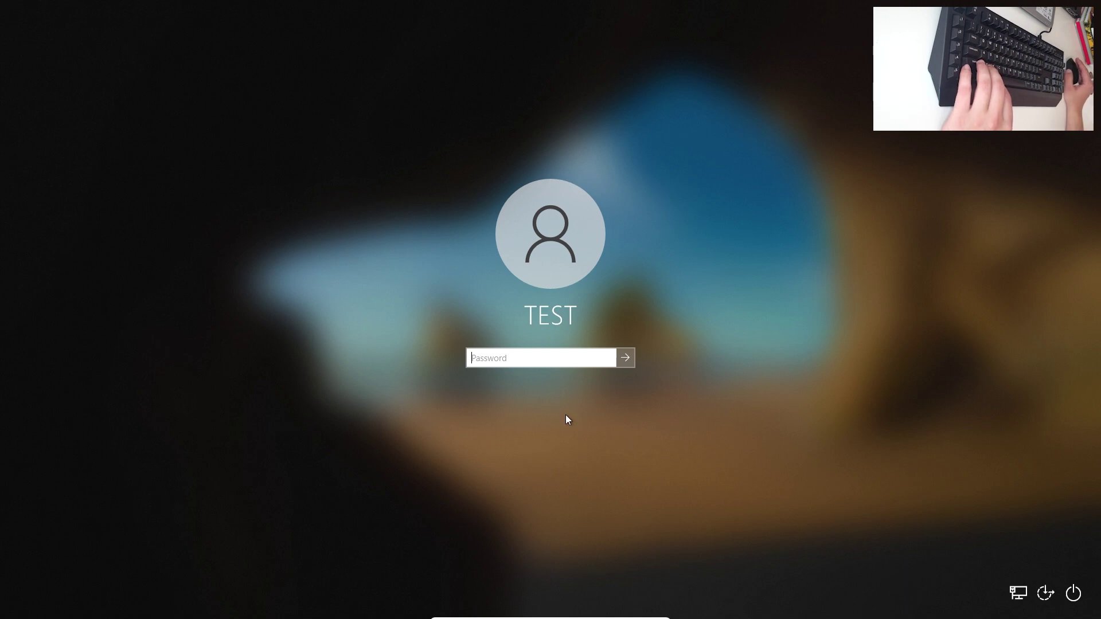
Restart into recovery and go to Troubleshoot > Advanced options > Startup Settings, then restart.
{"action": "left_click", "coordinate": [1074, 596]}
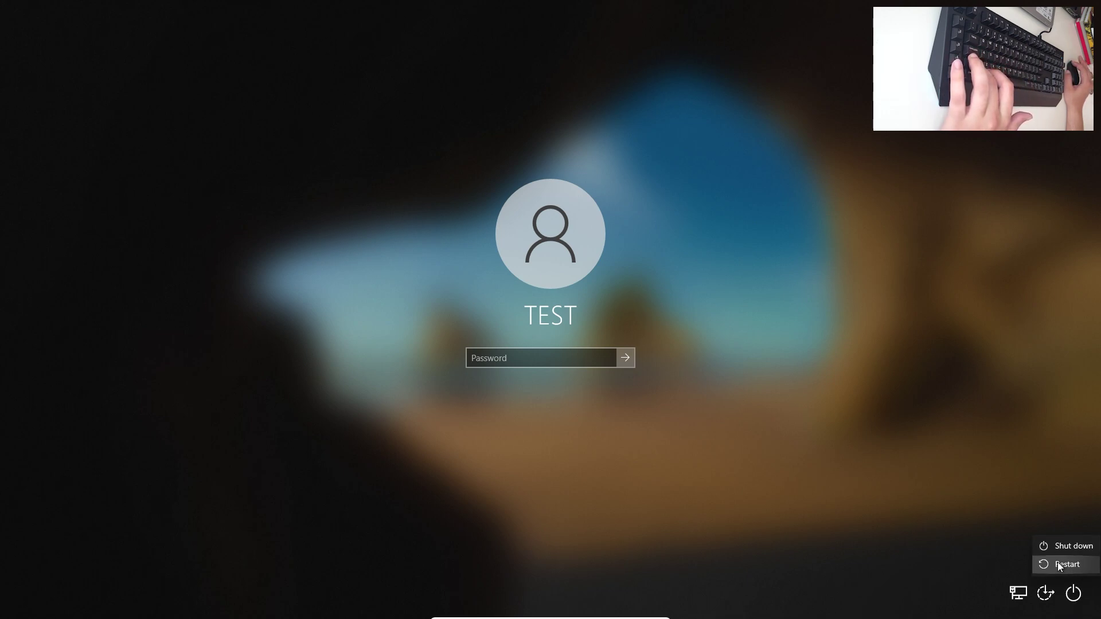
{"action": "left_click", "coordinate": [1059, 565]}
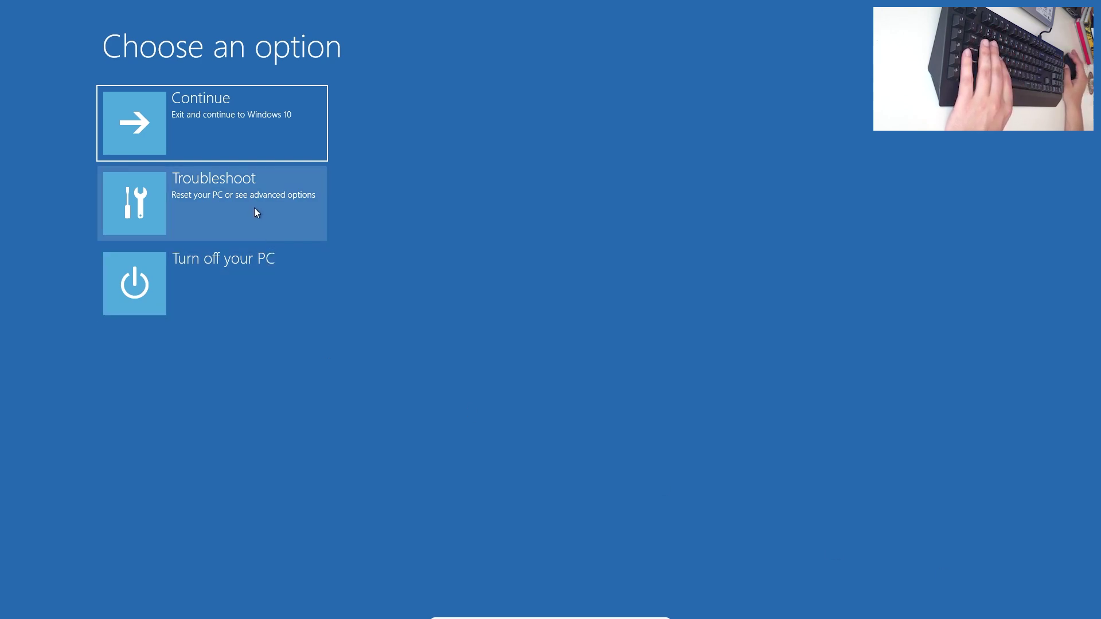
{"action": "left_click", "coordinate": [255, 209]}
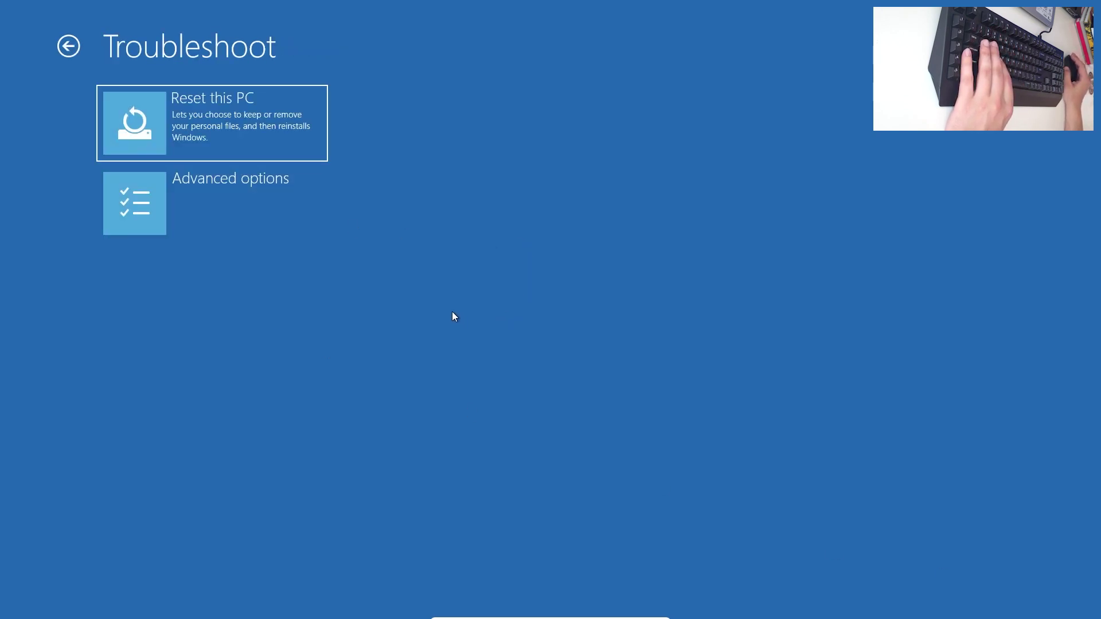
{"action": "left_click", "coordinate": [253, 202]}
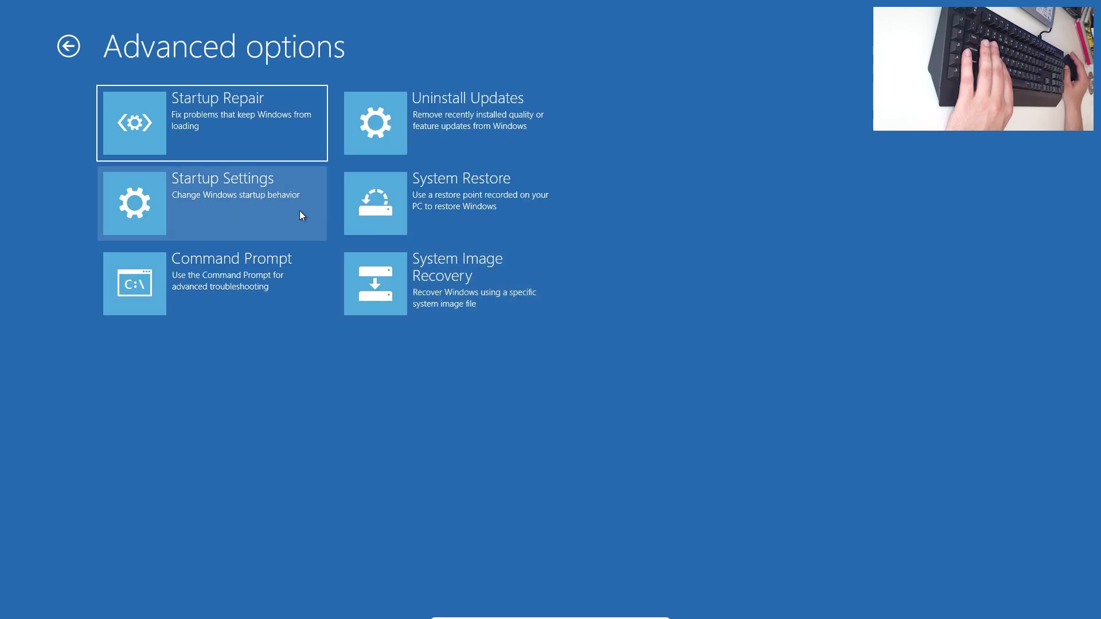
{"action": "left_click", "coordinate": [246, 198]}
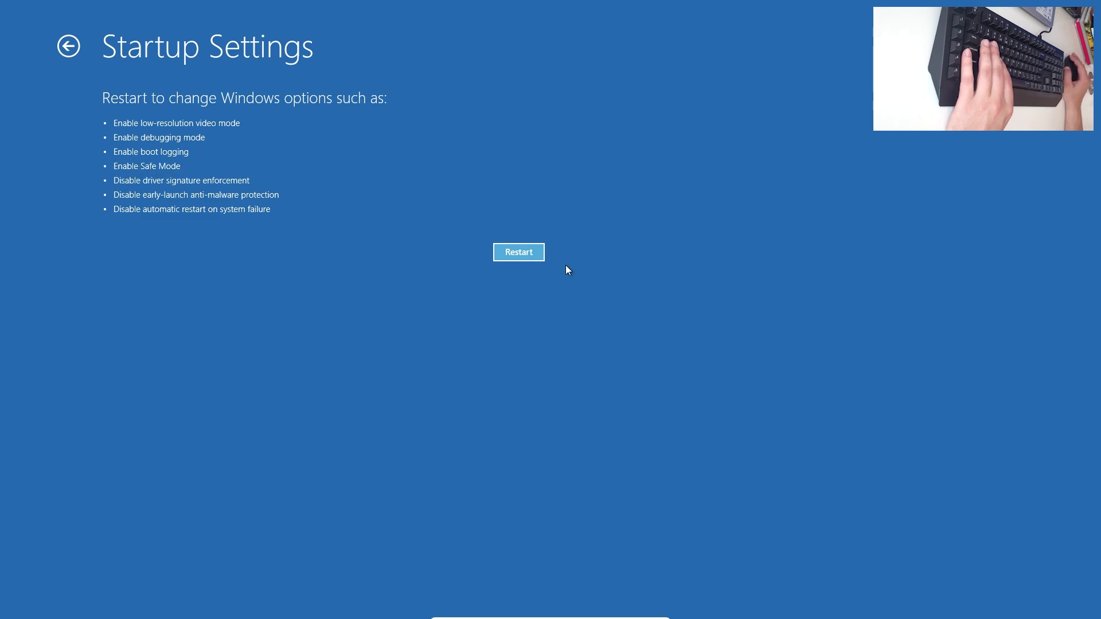
{"action": "left_click", "coordinate": [511, 253]}
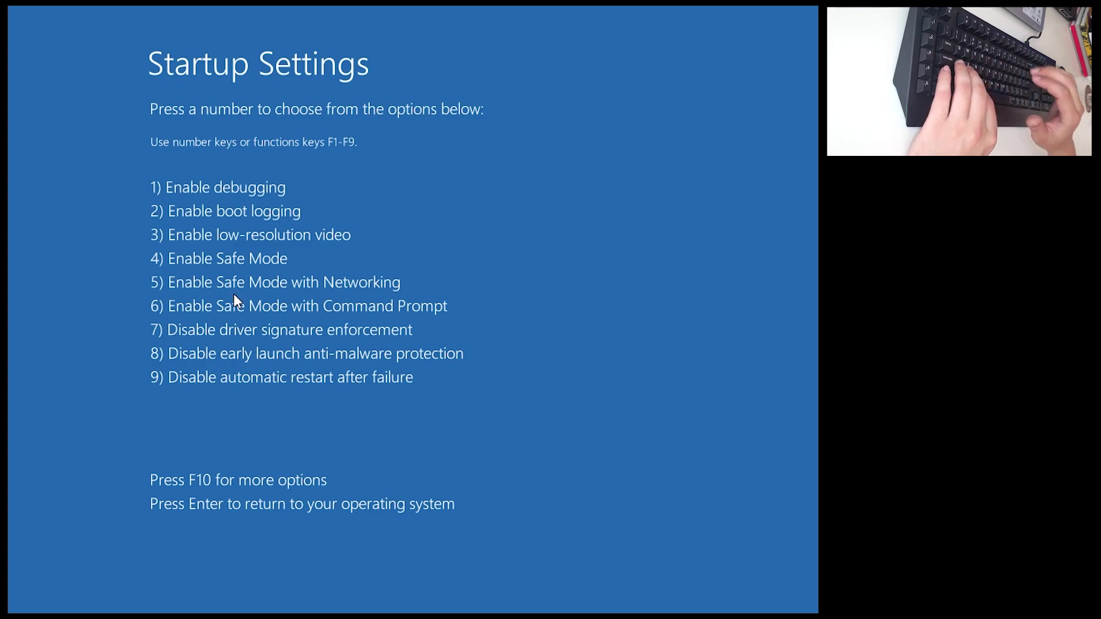
Choose option 4 to boot Windows into Safe Mode.
{"action": "key", "text": "4"}
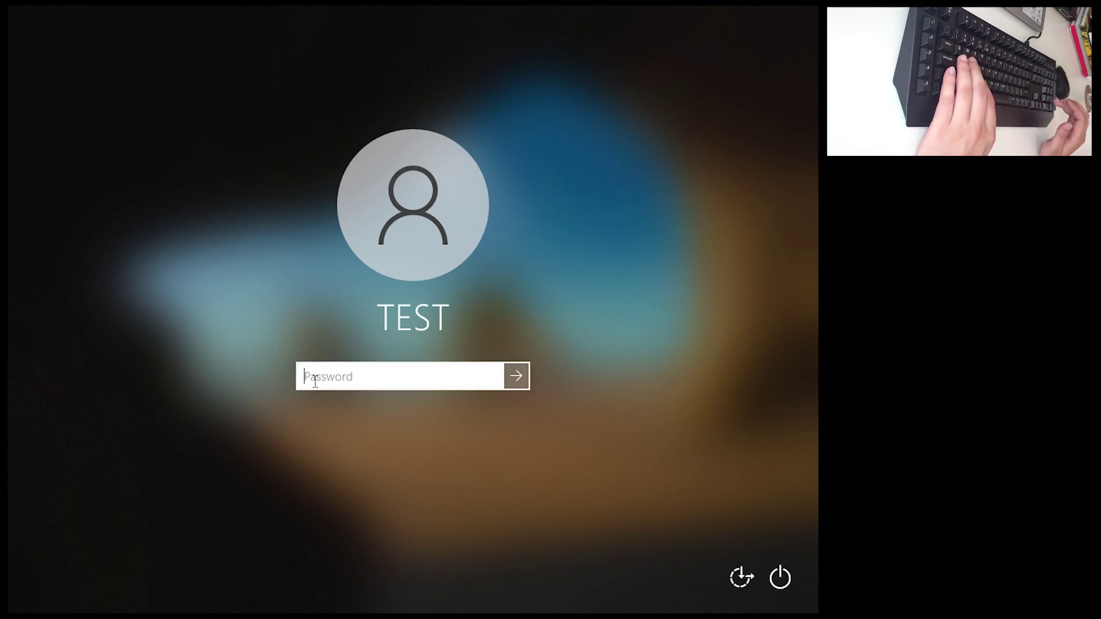
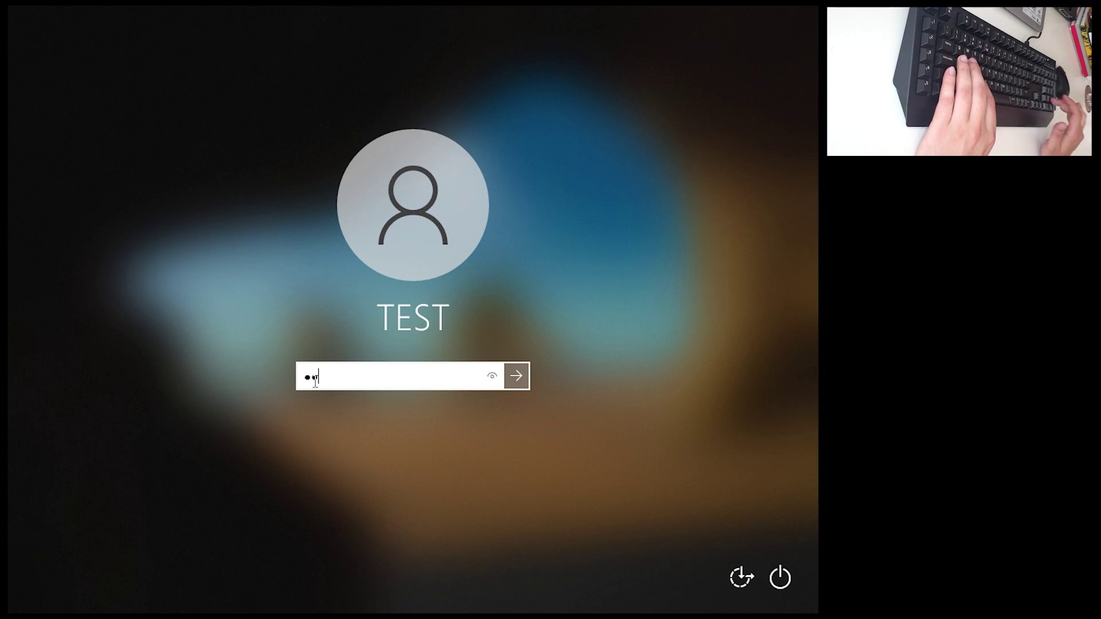
Sign in to the TEST account with its password and launch Registry Editor through a regedit search.
{"action": "key", "text": "Return"}
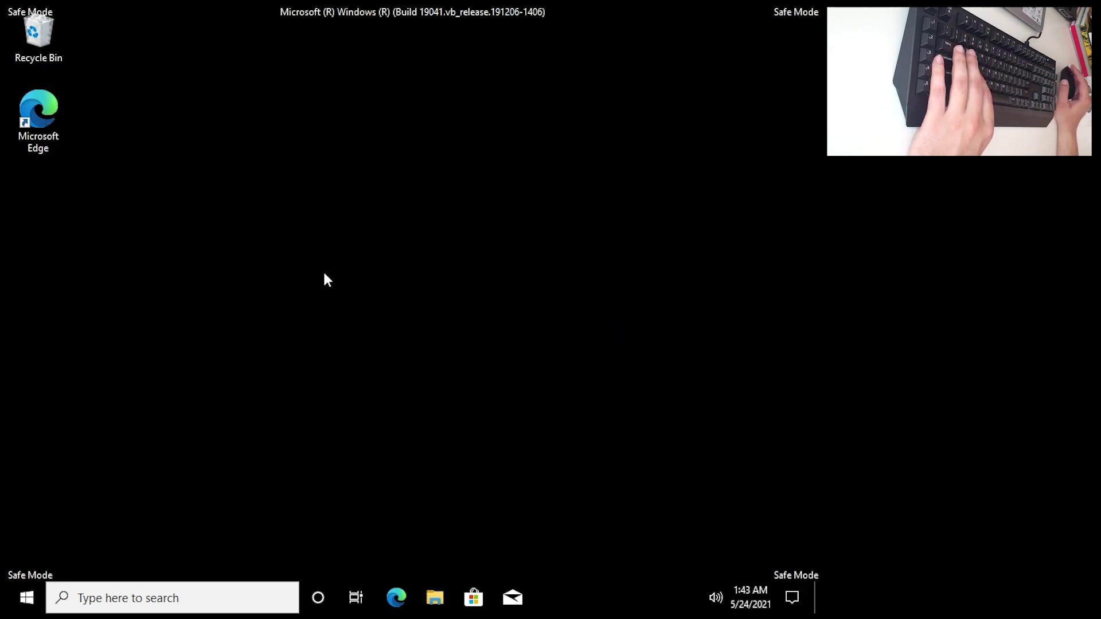
{"action": "left_click", "coordinate": [172, 600]}
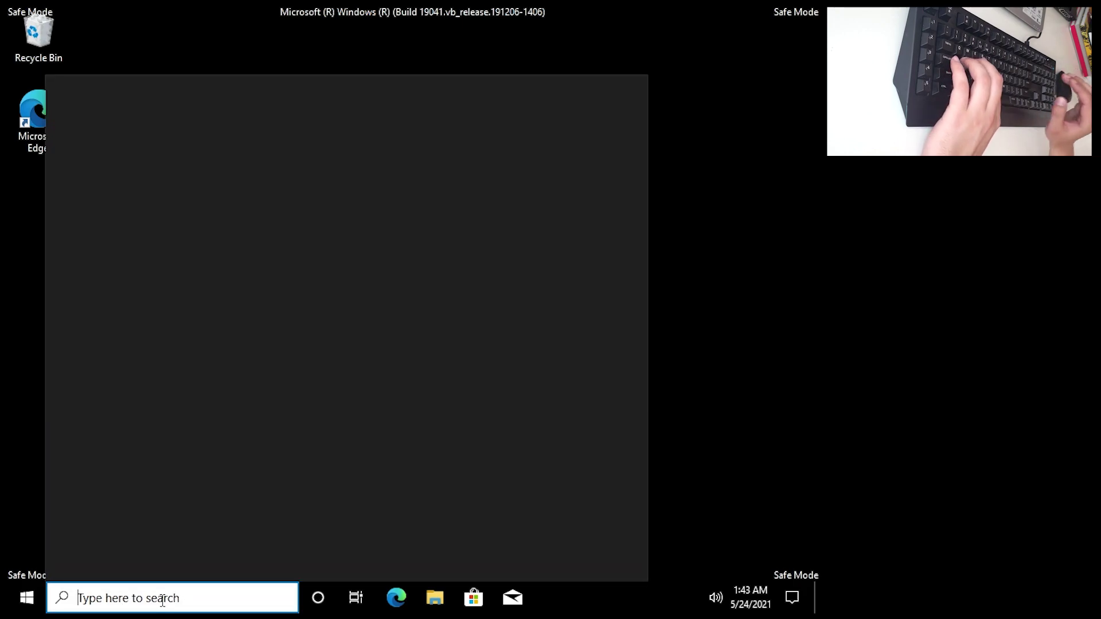
{"action": "type", "text": "regedit"}
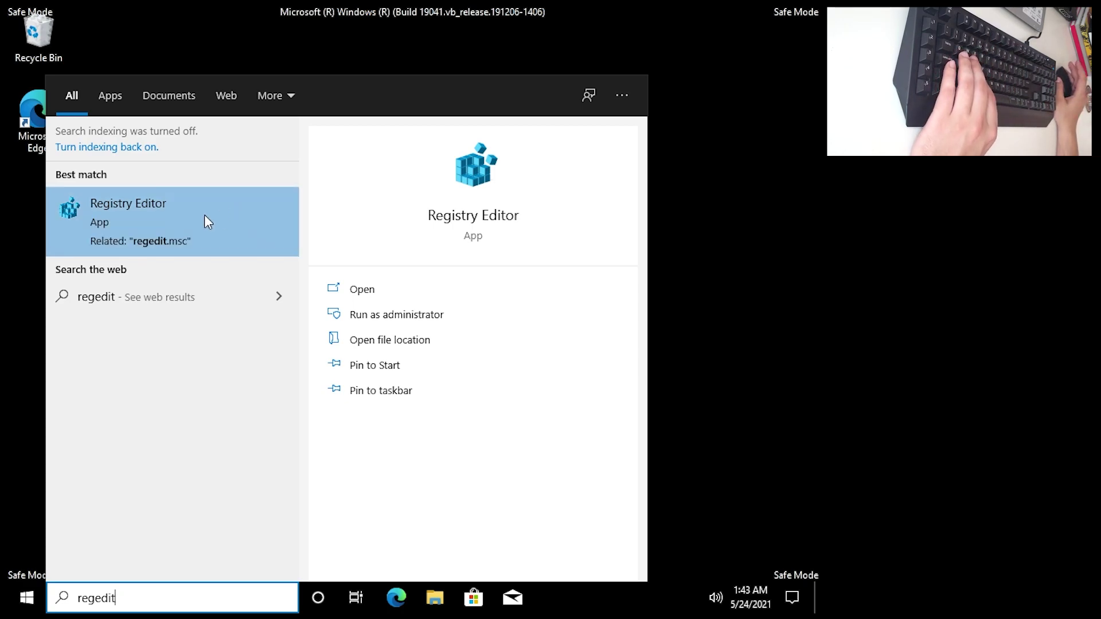
{"action": "left_click", "coordinate": [174, 211]}
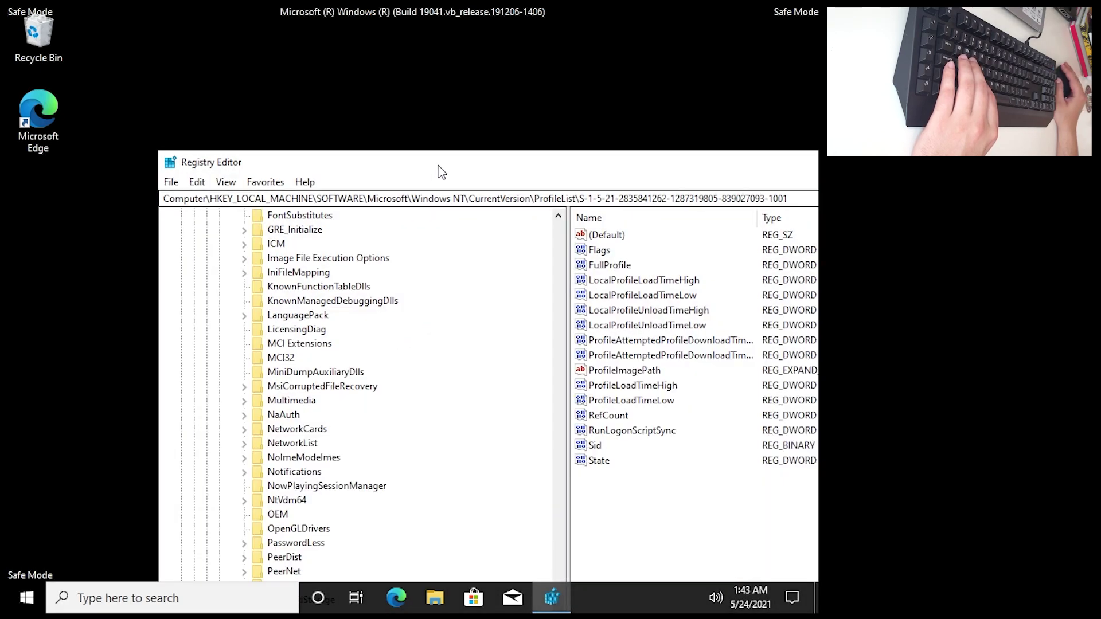
Move Registry Editor to the top-left and collapse the ProfileList and CurrentVersion keys.
{"action": "left_click_drag", "start_coordinate": [439, 167], "coordinate": [330, 5]}
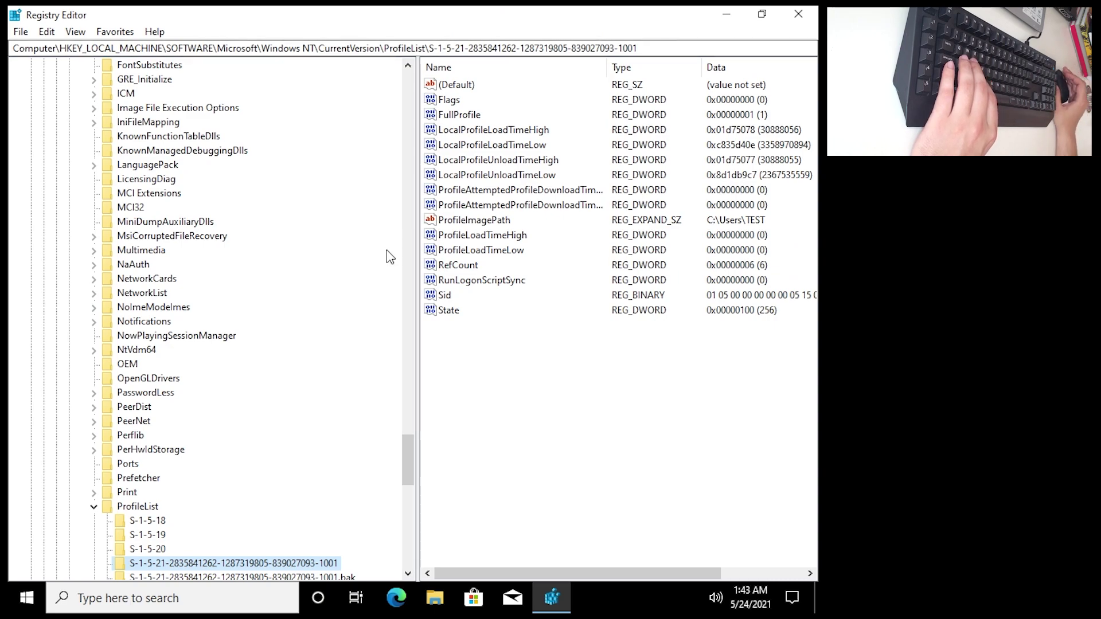
{"action": "scroll", "coordinate": [232, 481], "scroll_direction": "down", "scroll_amount": 3}
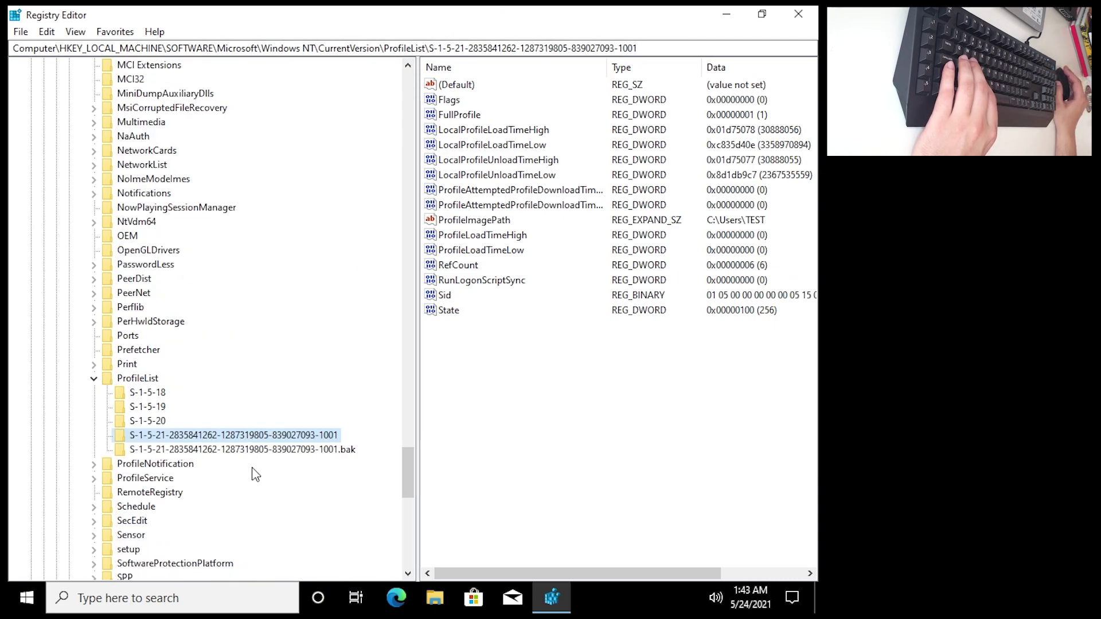
{"action": "scroll", "coordinate": [163, 465], "scroll_direction": "up", "scroll_amount": 5}
{"action": "scroll", "coordinate": [206, 459], "scroll_direction": "down", "scroll_amount": 4}
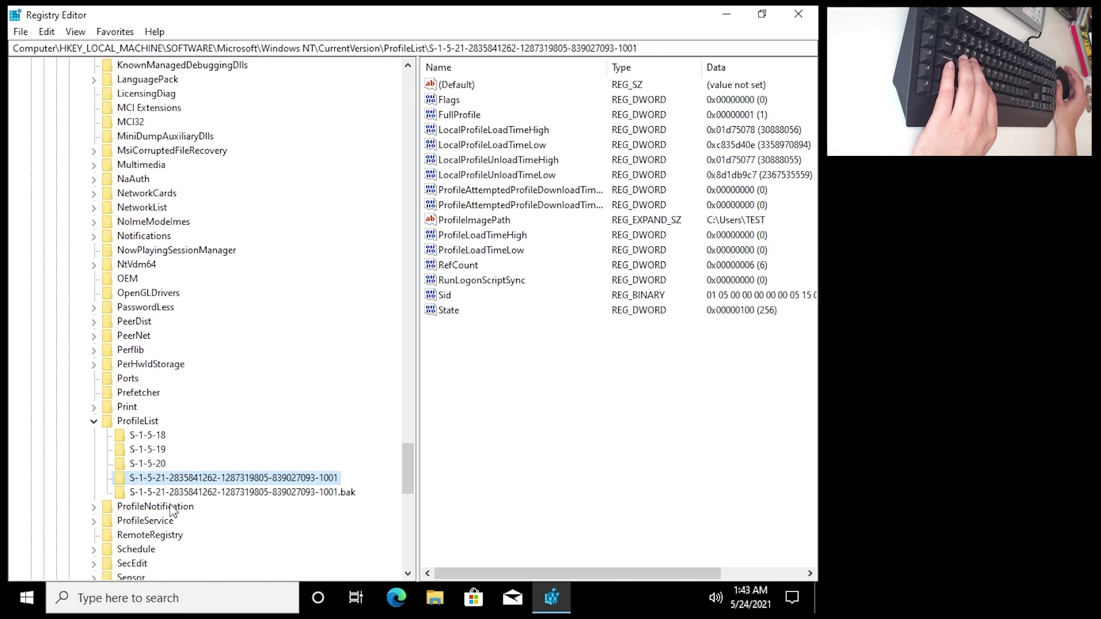
{"action": "left_click", "coordinate": [93, 421]}
{"action": "scroll", "coordinate": [157, 444], "scroll_direction": "up", "scroll_amount": 13}
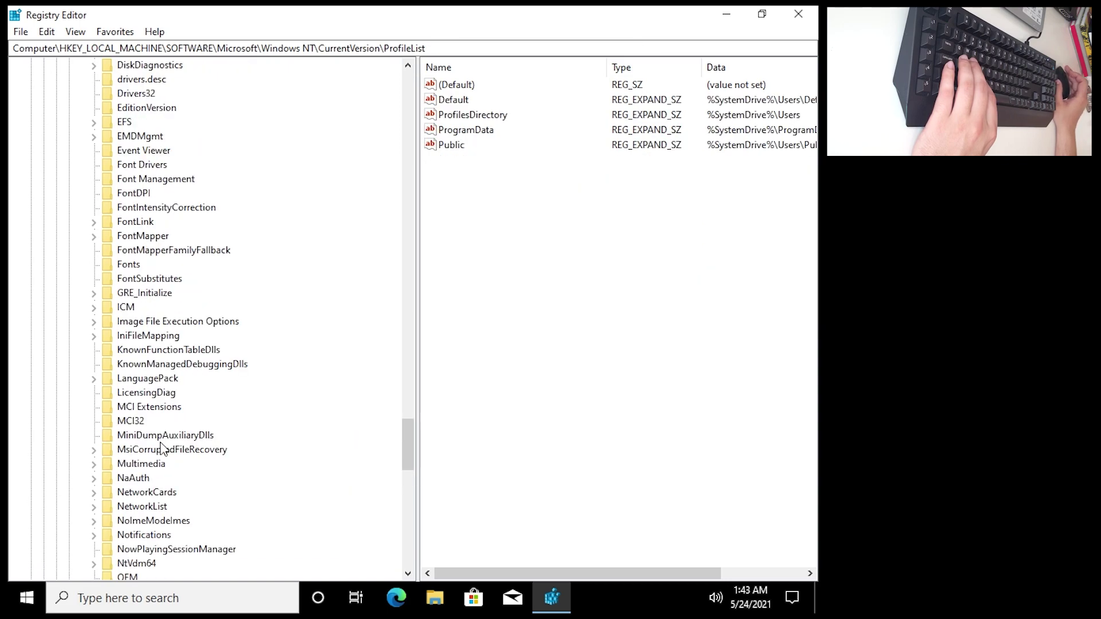
{"action": "scroll", "coordinate": [157, 451], "scroll_direction": "up", "scroll_amount": 7}
{"action": "left_click", "coordinate": [81, 435]}
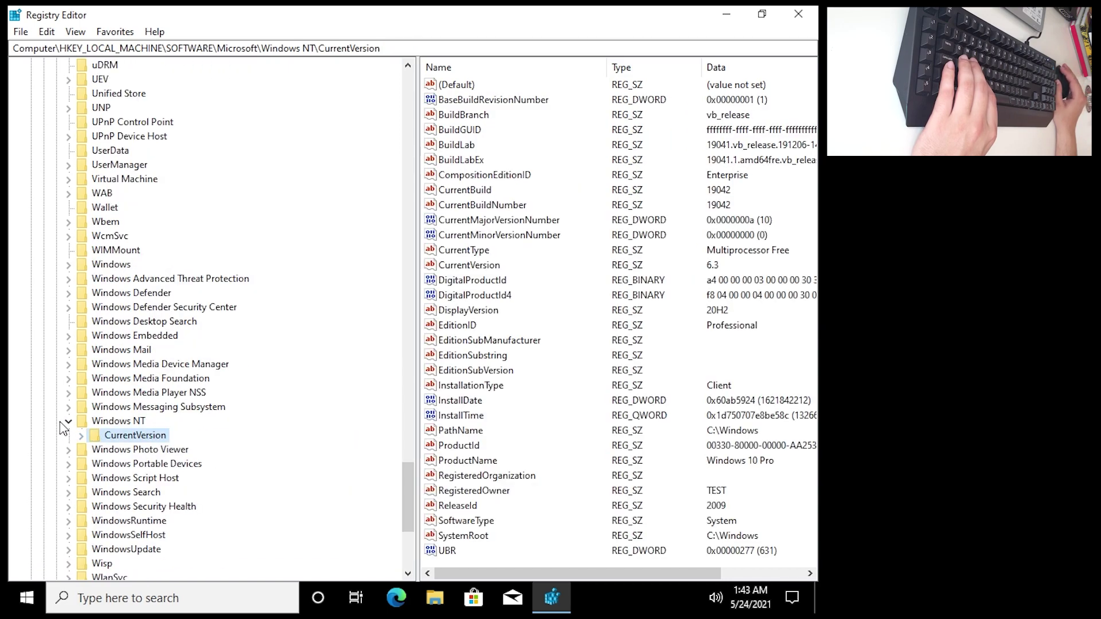
Collapse Windows NT, Microsoft, SOFTWARE and HKEY_LOCAL_MACHINE, then re-expand HKEY_LOCAL_MACHINE.
{"action": "left_click", "coordinate": [69, 421]}
{"action": "scroll", "coordinate": [152, 383], "scroll_direction": "up", "scroll_amount": 20}
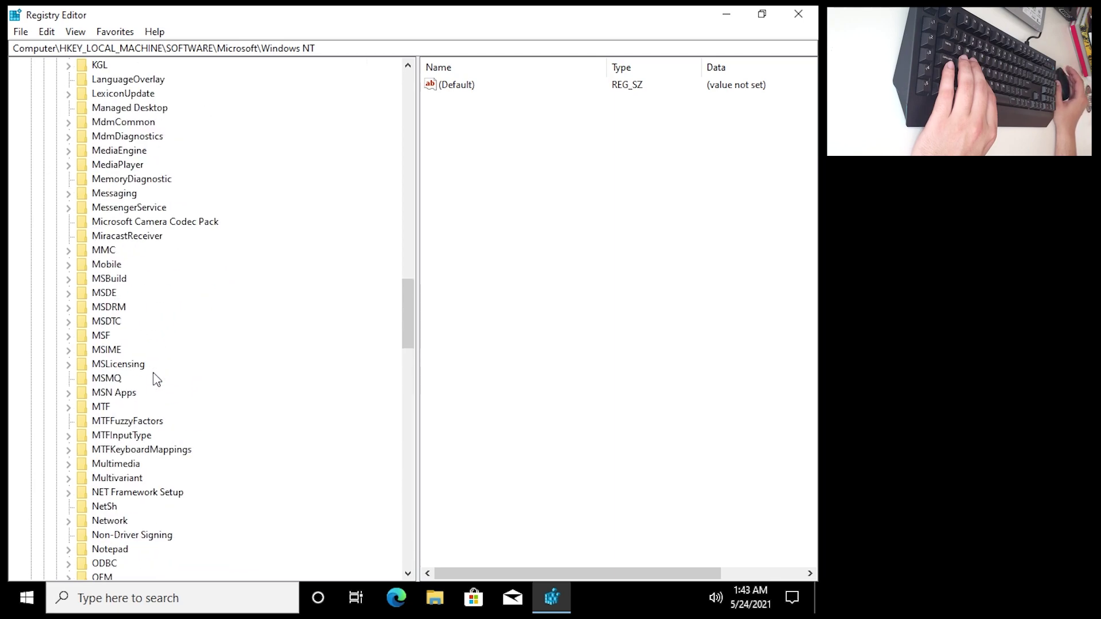
{"action": "scroll", "coordinate": [154, 379], "scroll_direction": "up", "scroll_amount": 20}
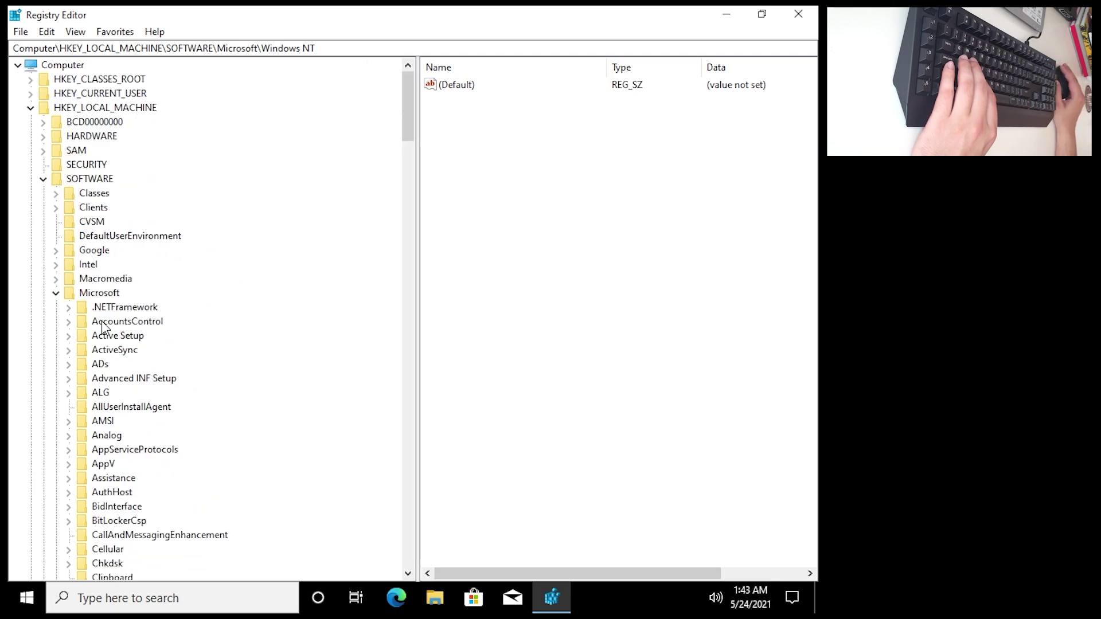
{"action": "left_click", "coordinate": [55, 294]}
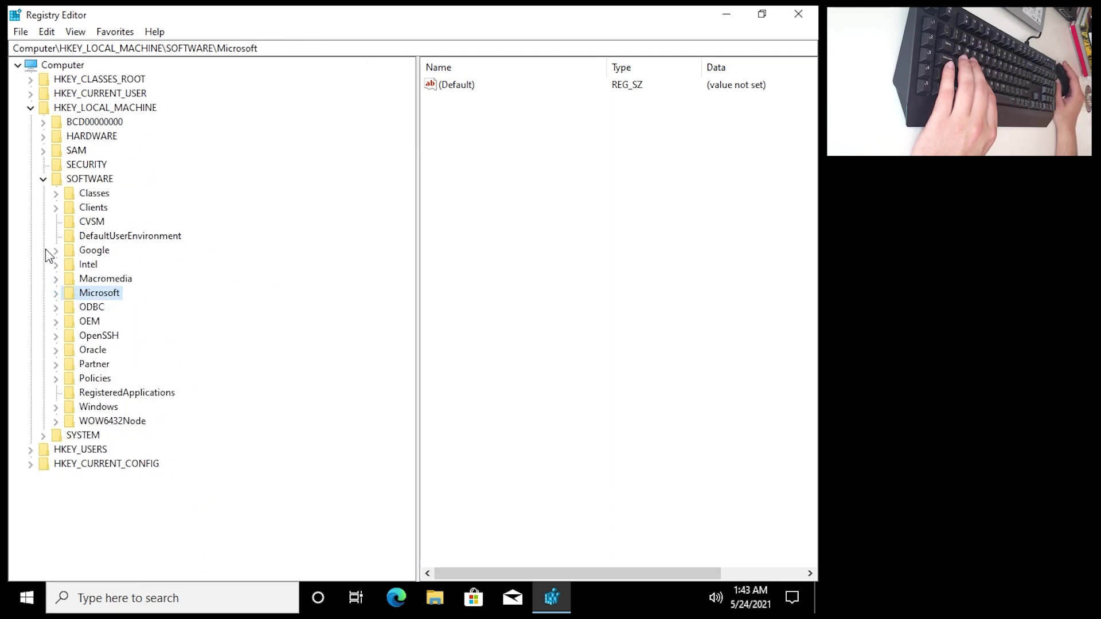
{"action": "left_click", "coordinate": [43, 179]}
{"action": "left_click", "coordinate": [30, 108]}
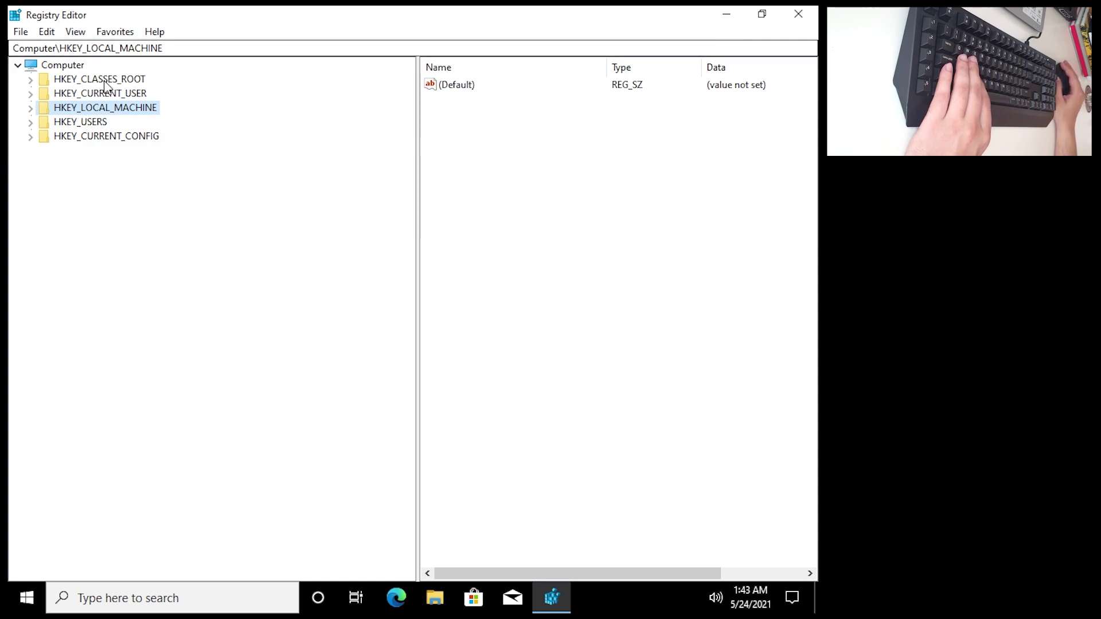
{"action": "left_click", "coordinate": [31, 108]}
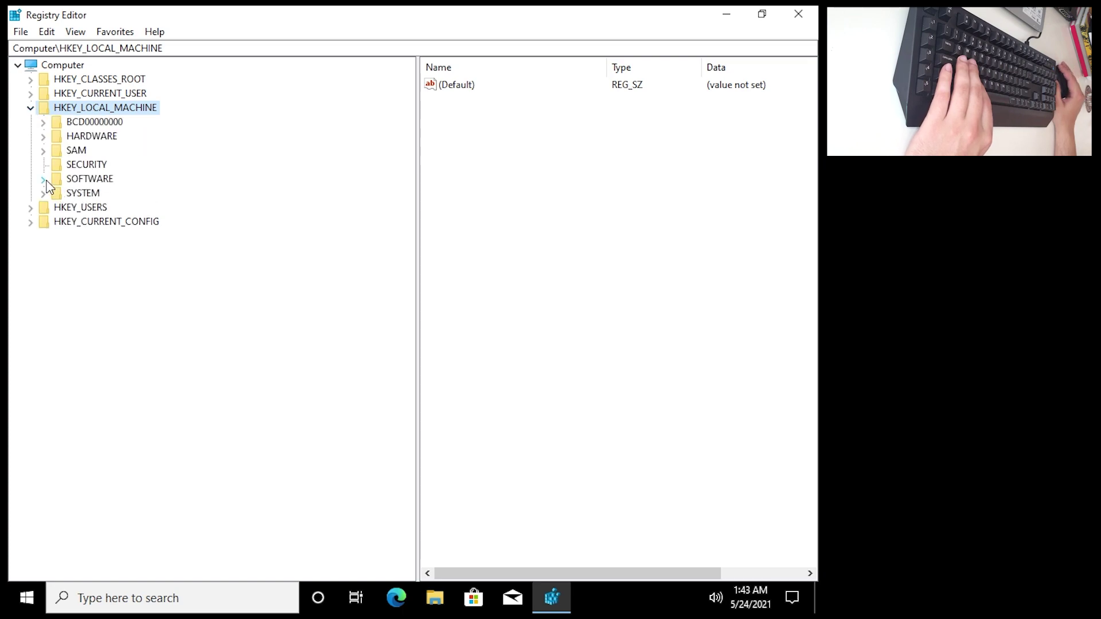
Expand SOFTWARE > Microsoft > Windows NT > CurrentVersion in the key tree.
{"action": "left_click", "coordinate": [103, 181]}
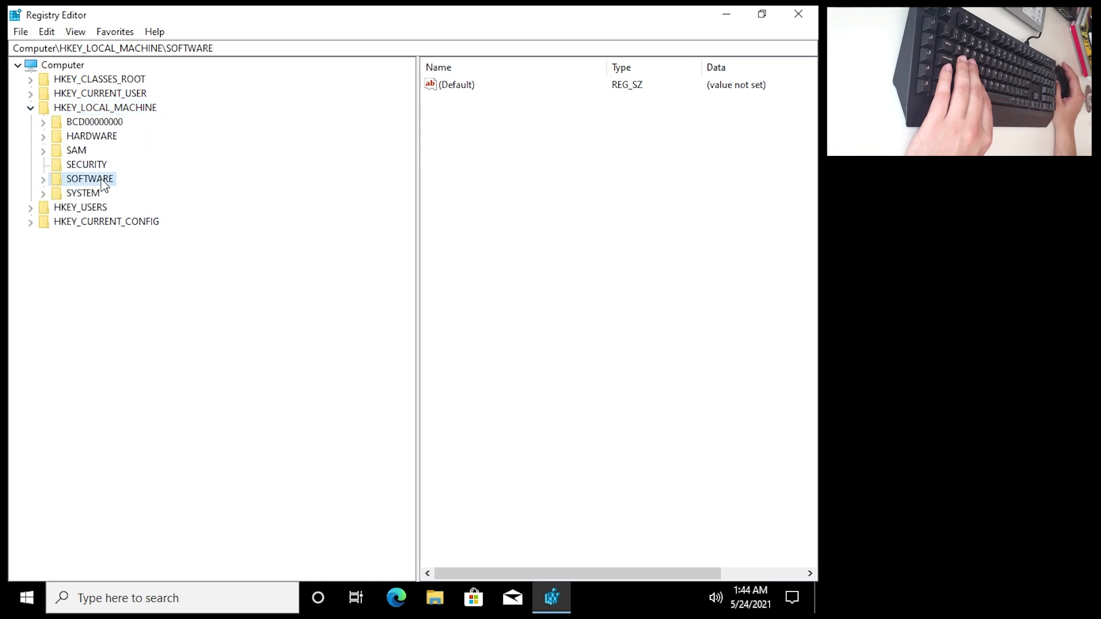
{"action": "left_click", "coordinate": [43, 180]}
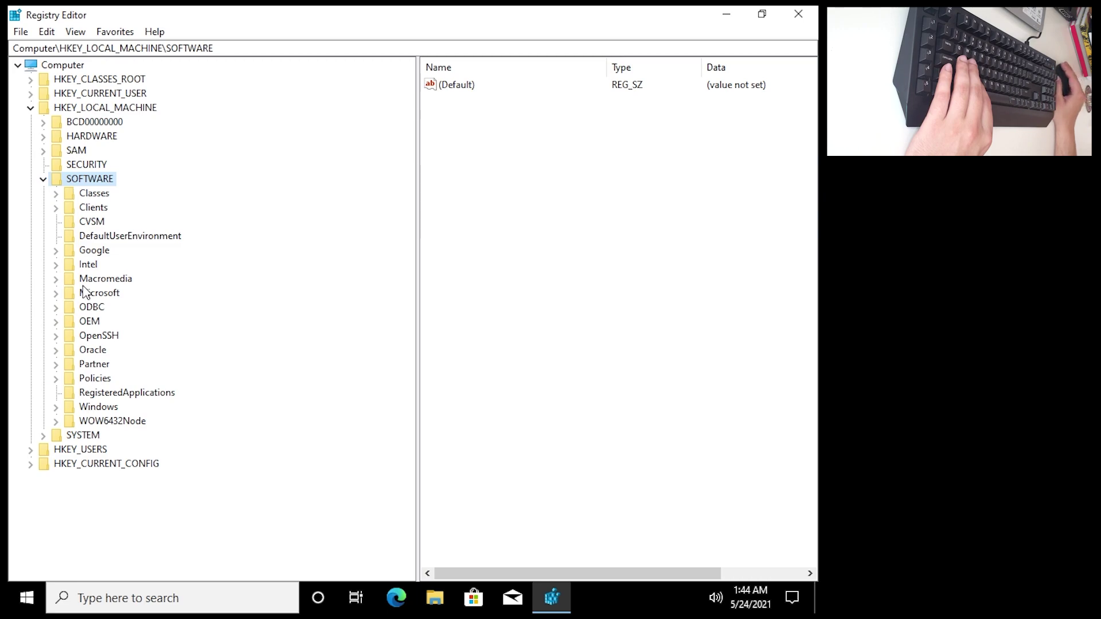
{"action": "left_click", "coordinate": [81, 299]}
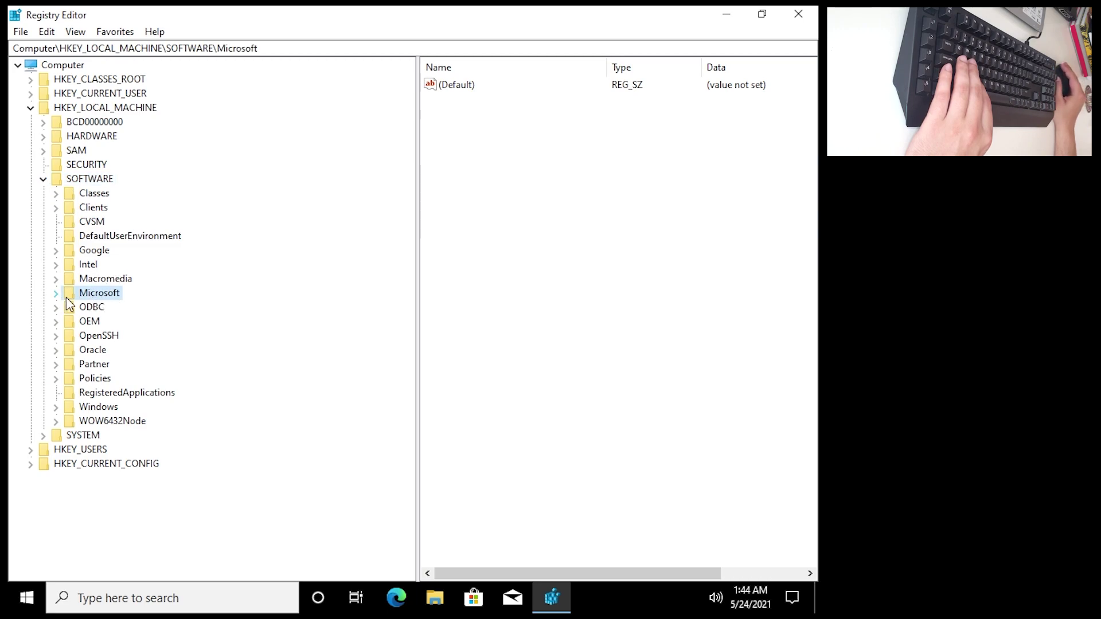
{"action": "left_click", "coordinate": [58, 295]}
{"action": "scroll", "coordinate": [118, 297], "scroll_direction": "down", "scroll_amount": 3}
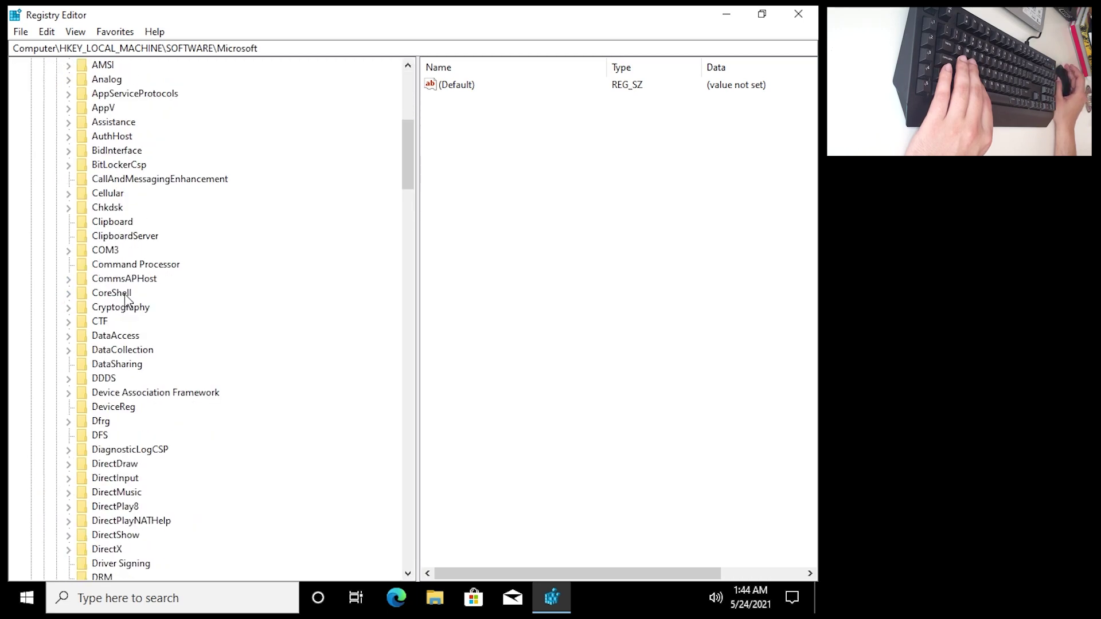
{"action": "scroll", "coordinate": [114, 309], "scroll_direction": "down", "scroll_amount": 19}
{"action": "scroll", "coordinate": [103, 354], "scroll_direction": "down", "scroll_amount": 20}
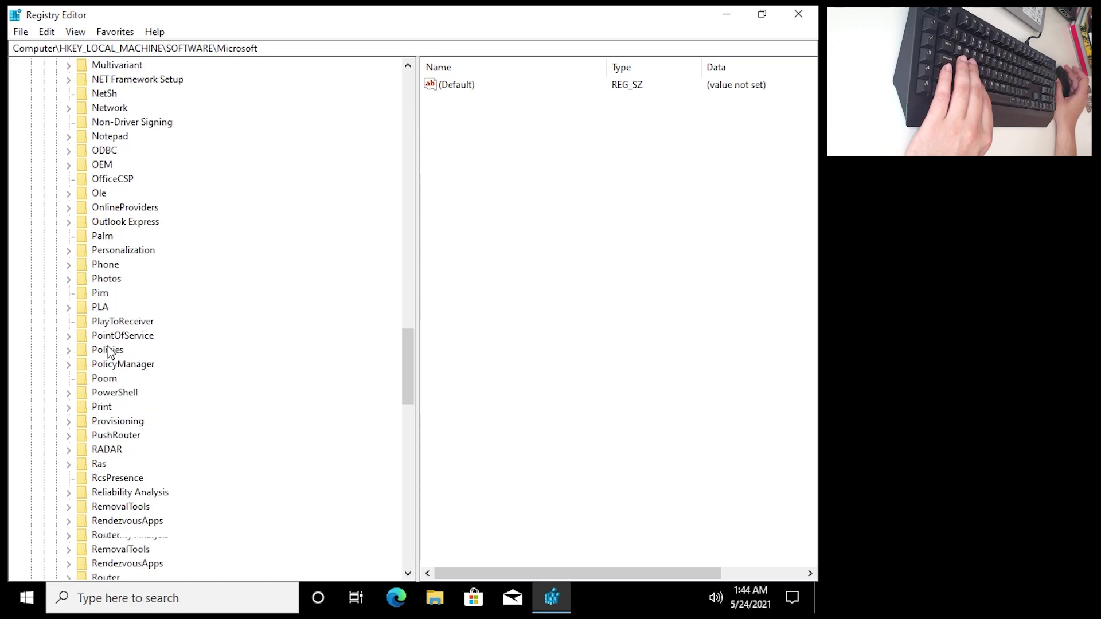
{"action": "scroll", "coordinate": [111, 357], "scroll_direction": "down", "scroll_amount": 5}
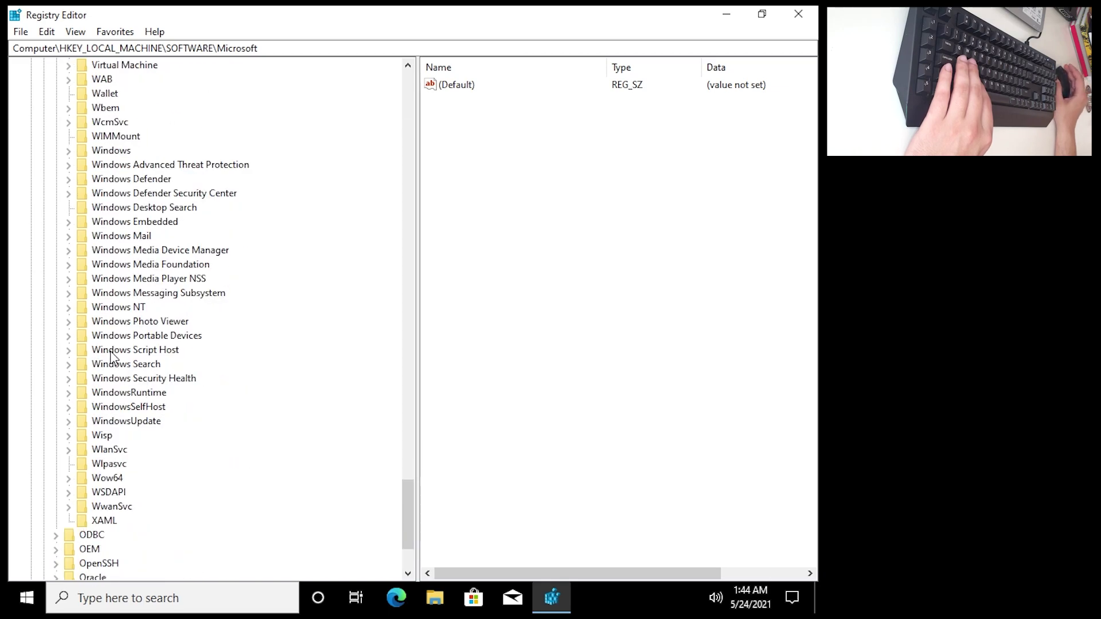
{"action": "left_click", "coordinate": [118, 308]}
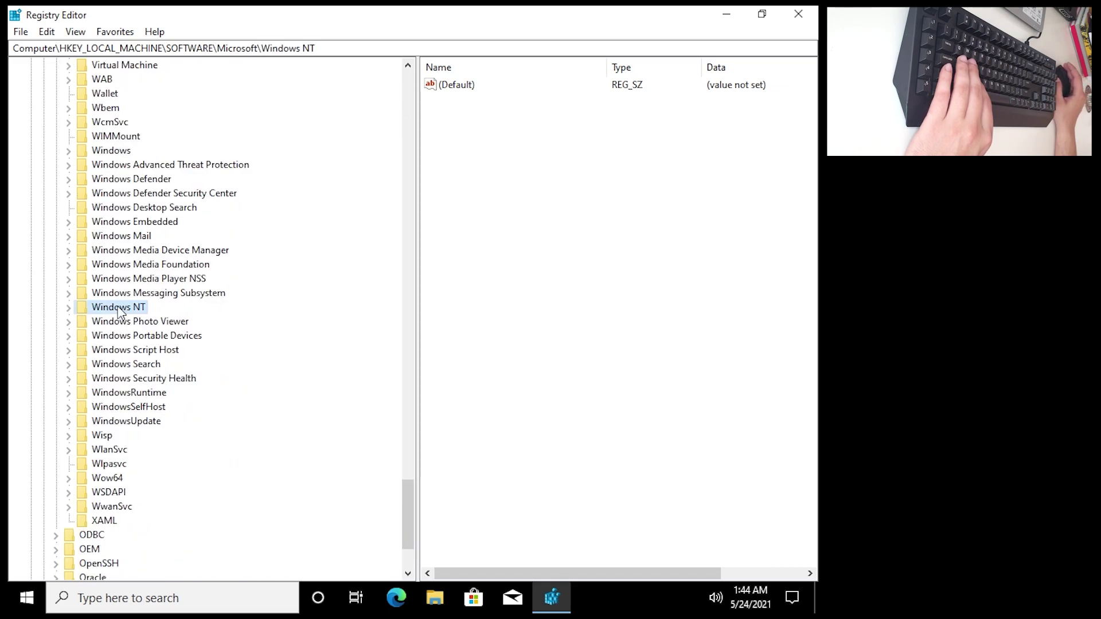
{"action": "left_click", "coordinate": [69, 308]}
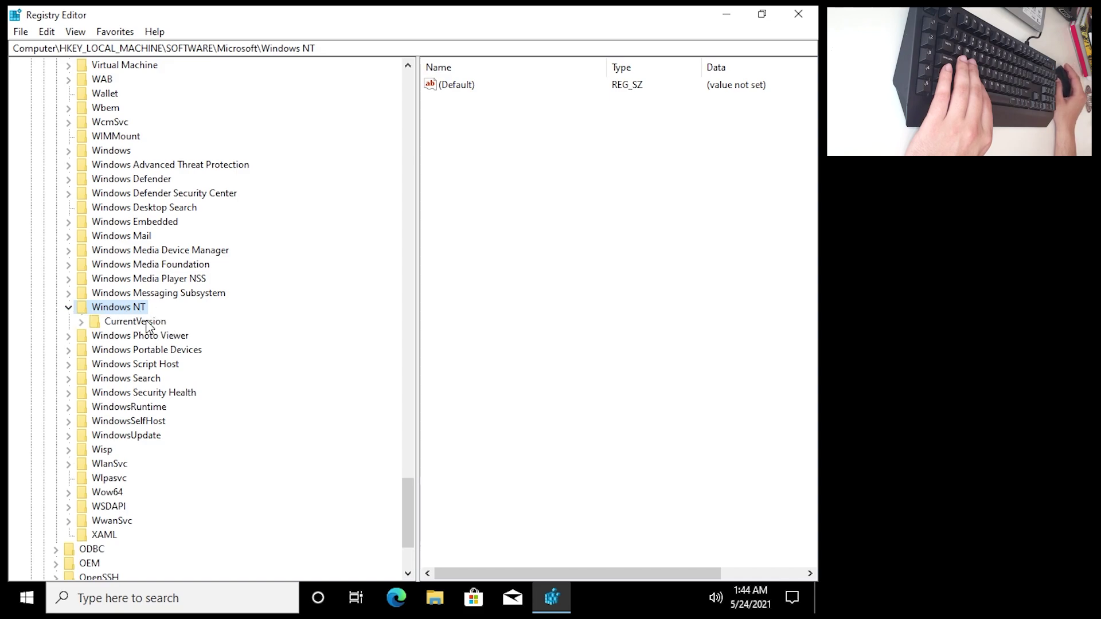
{"action": "left_click", "coordinate": [142, 322]}
{"action": "left_click", "coordinate": [81, 322]}
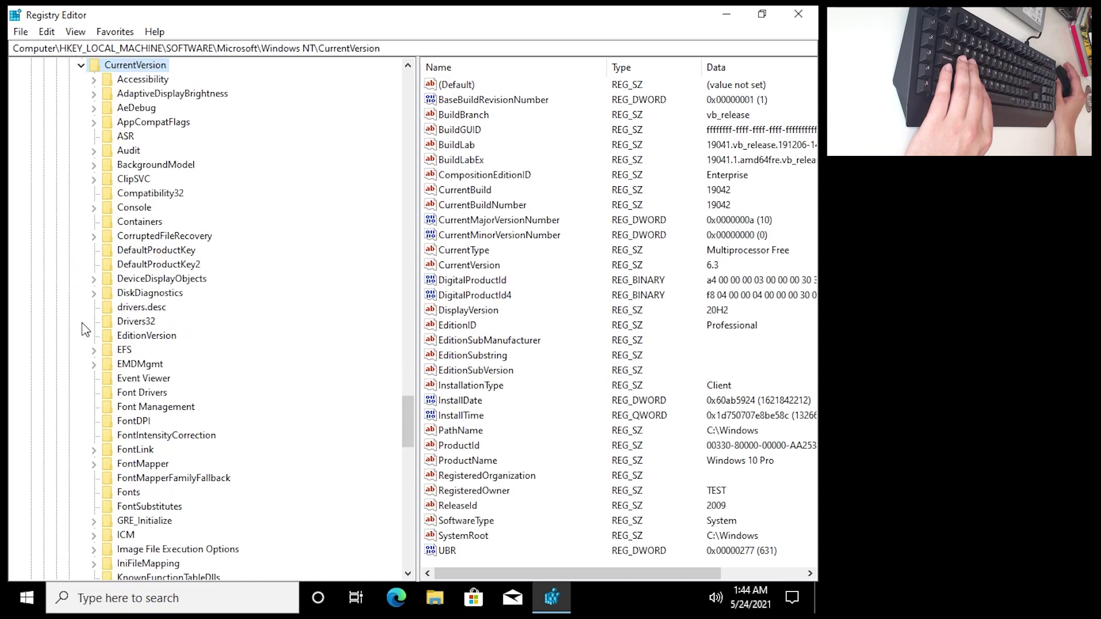
Expand ProfileList to list the profile SID keys.
{"action": "scroll", "coordinate": [138, 304], "scroll_direction": "down", "scroll_amount": 10}
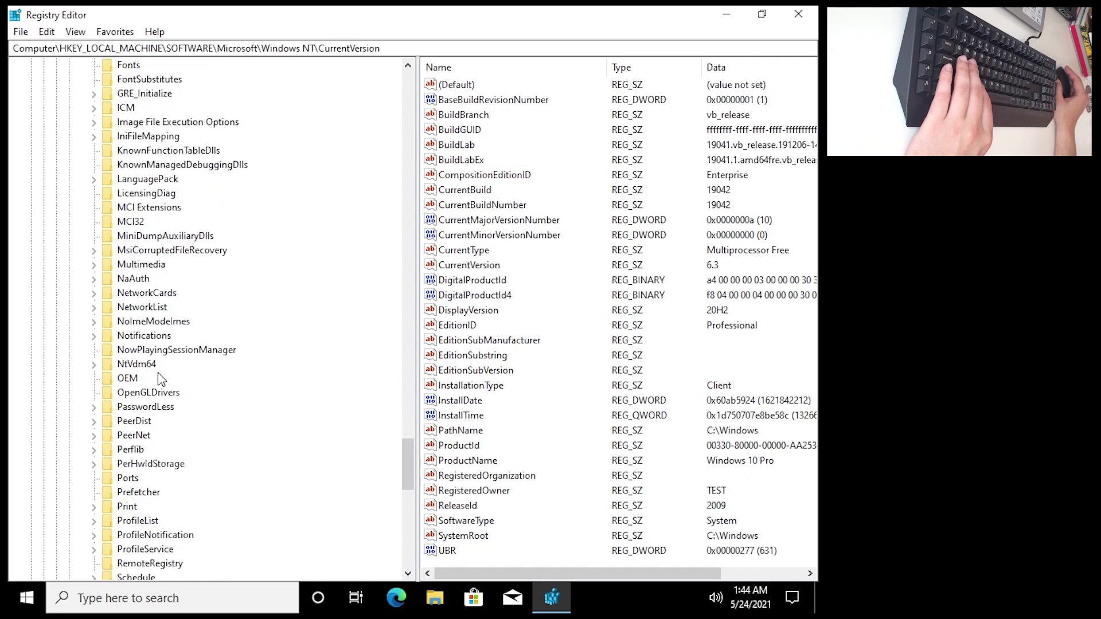
{"action": "scroll", "coordinate": [162, 380], "scroll_direction": "down", "scroll_amount": 1}
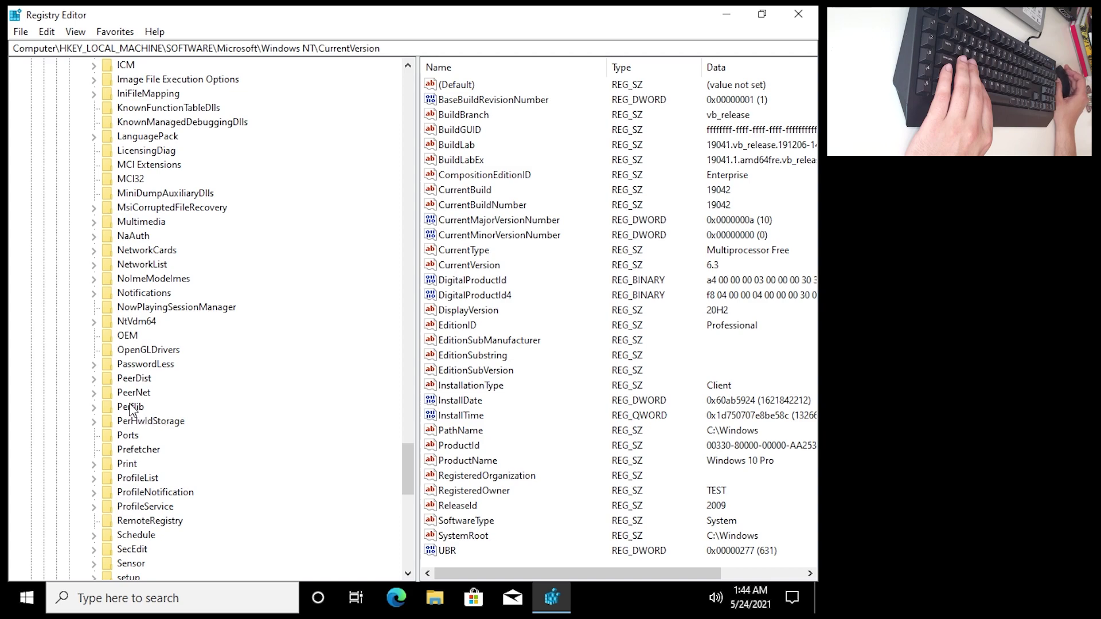
{"action": "scroll", "coordinate": [136, 414], "scroll_direction": "down", "scroll_amount": 3}
{"action": "scroll", "coordinate": [136, 415], "scroll_direction": "up", "scroll_amount": 8}
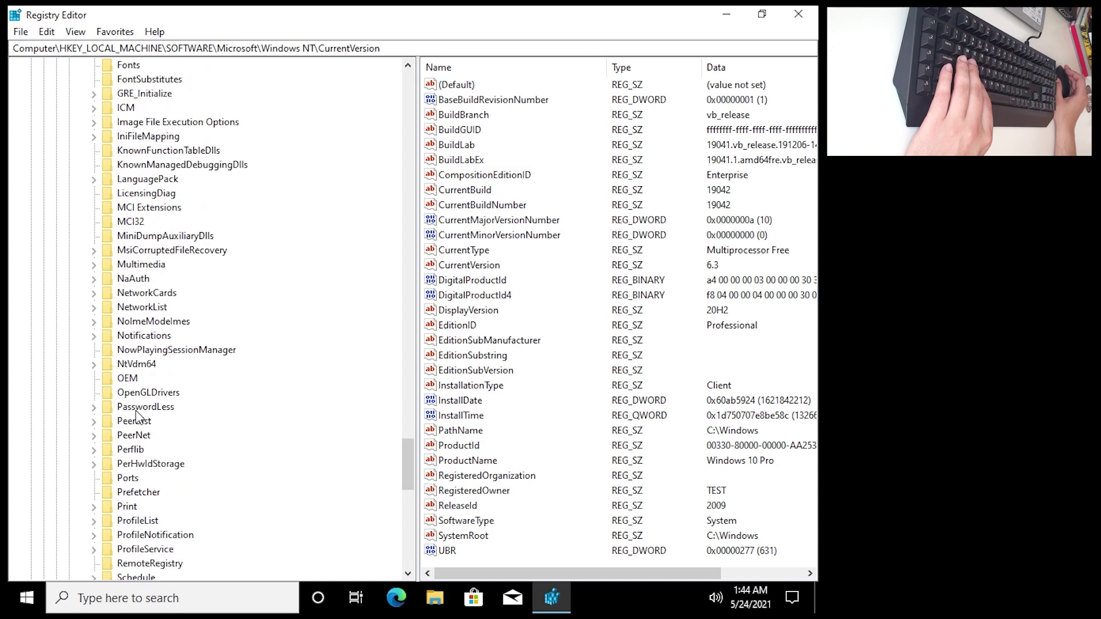
{"action": "scroll", "coordinate": [136, 418], "scroll_direction": "down", "scroll_amount": 2}
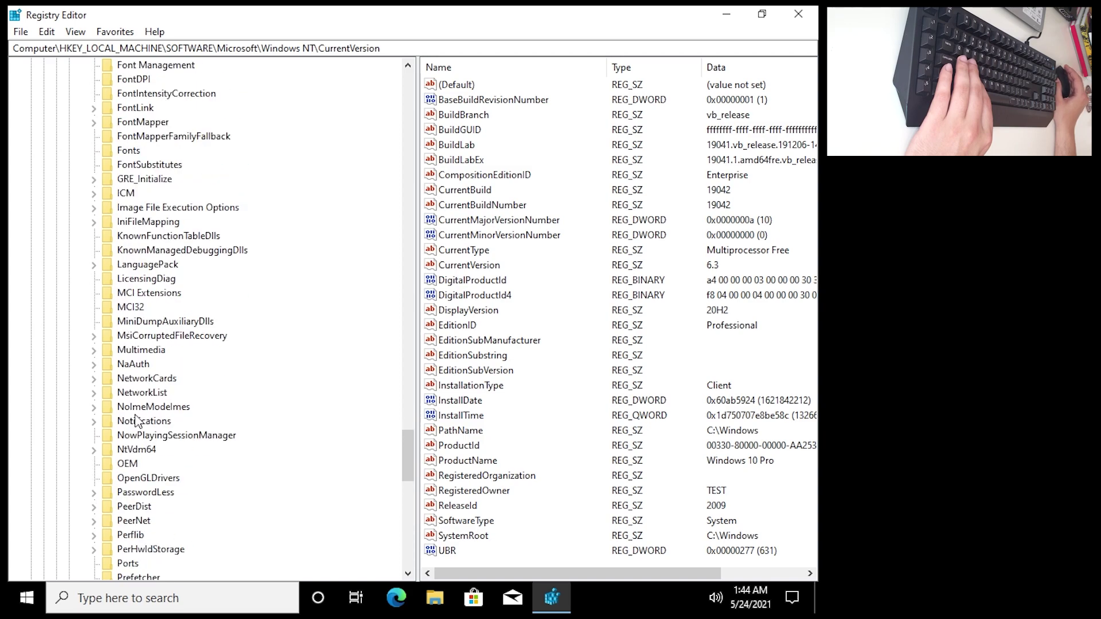
{"action": "scroll", "coordinate": [165, 464], "scroll_direction": "down", "scroll_amount": 2}
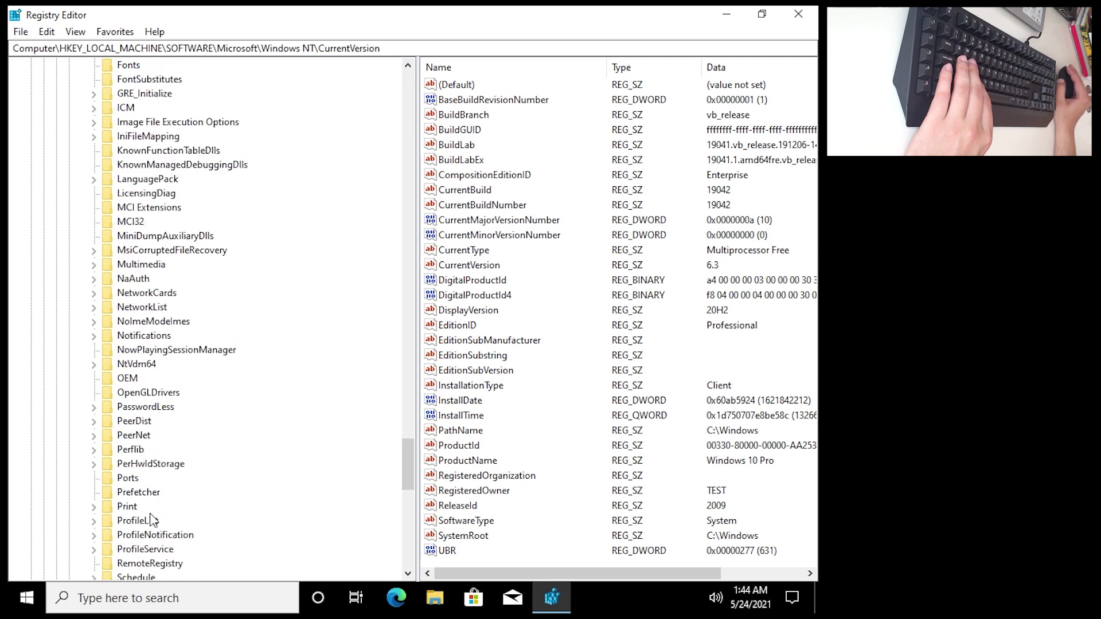
{"action": "left_click", "coordinate": [94, 520]}
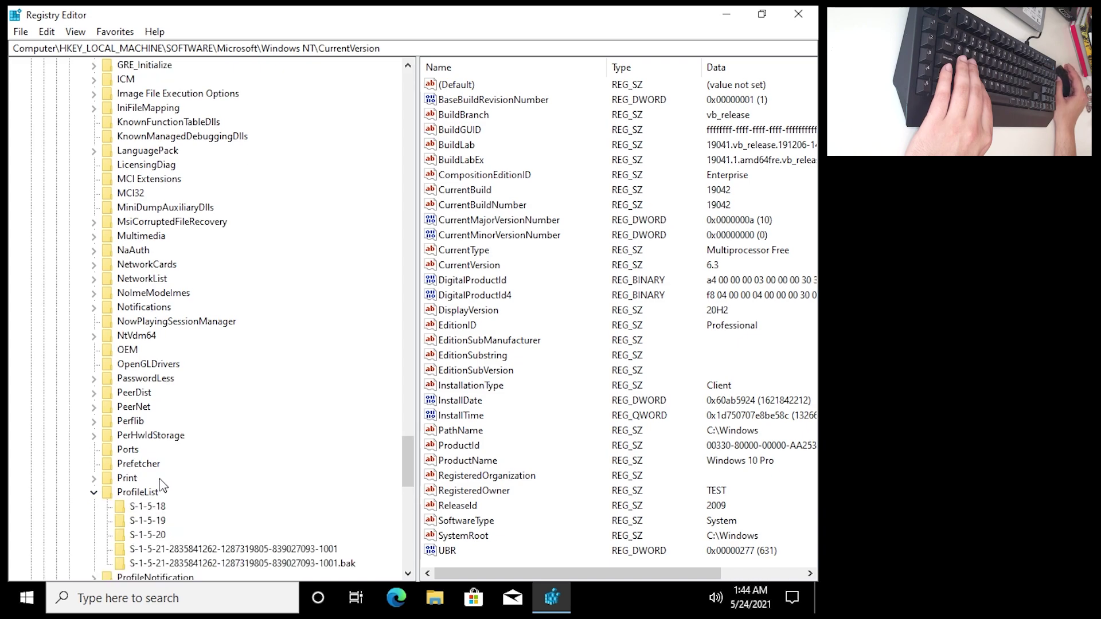
{"action": "scroll", "coordinate": [157, 459], "scroll_direction": "down", "scroll_amount": 3}
{"action": "left_click", "coordinate": [131, 368]}
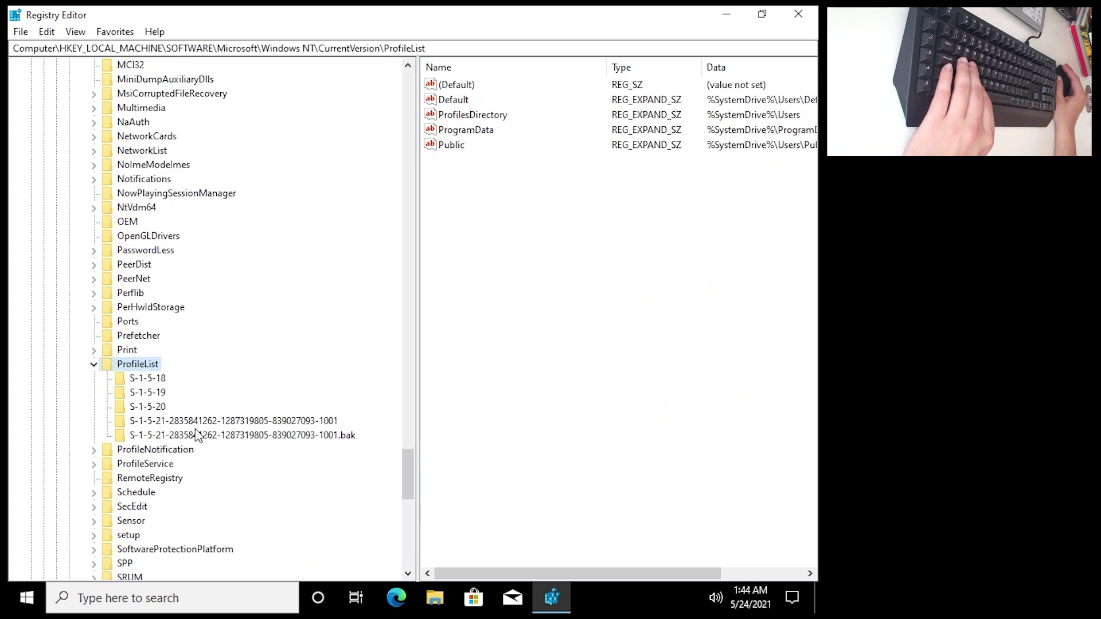
Compare the user's SID key values, including ProfileImagePath and State, with its .bak copy.
{"action": "left_click", "coordinate": [206, 422]}
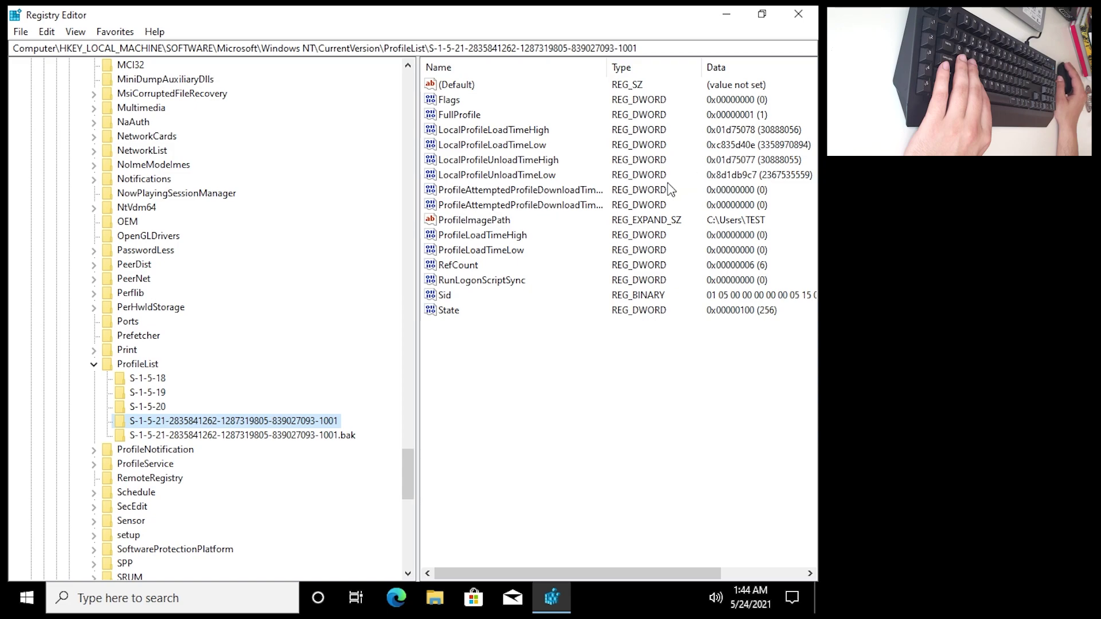
{"action": "left_click", "coordinate": [482, 225]}
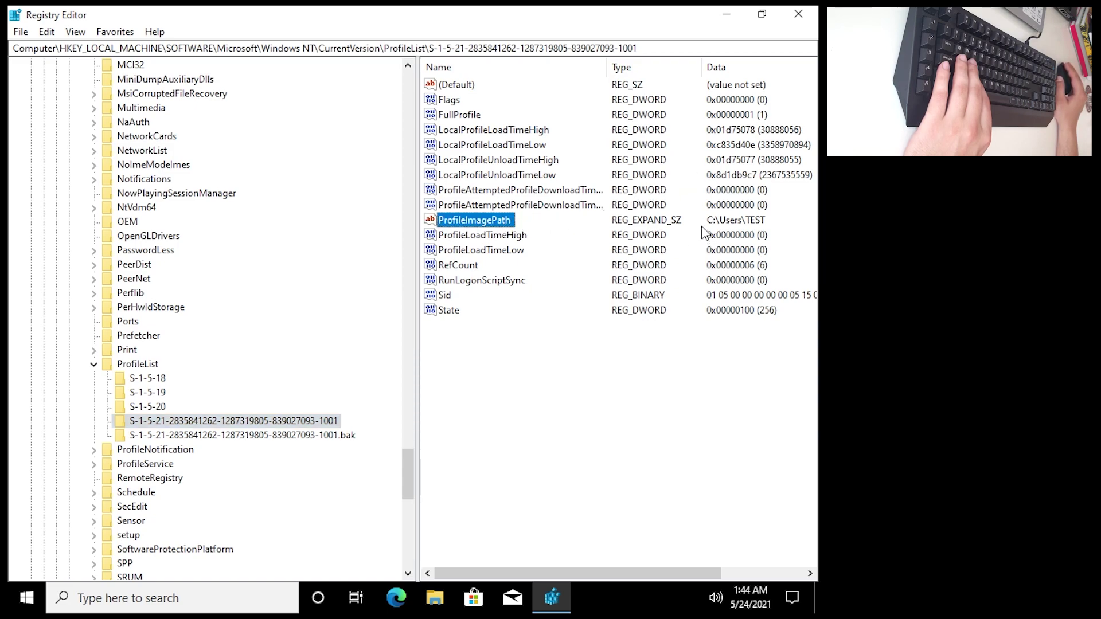
{"action": "left_click", "coordinate": [722, 222]}
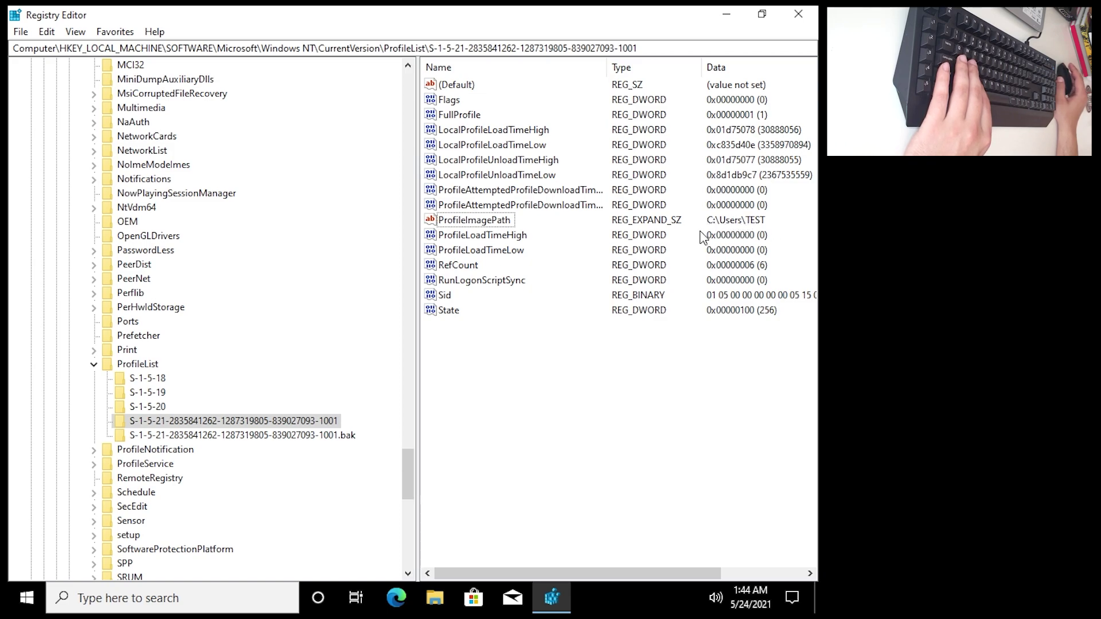
{"action": "left_click", "coordinate": [228, 437]}
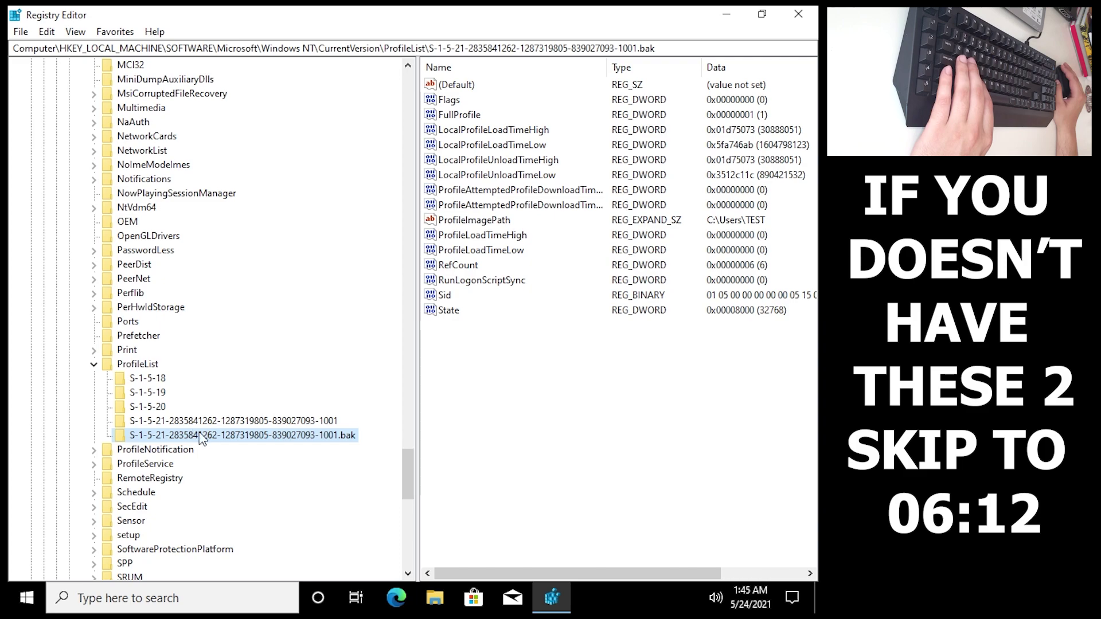
{"action": "left_click", "coordinate": [258, 422]}
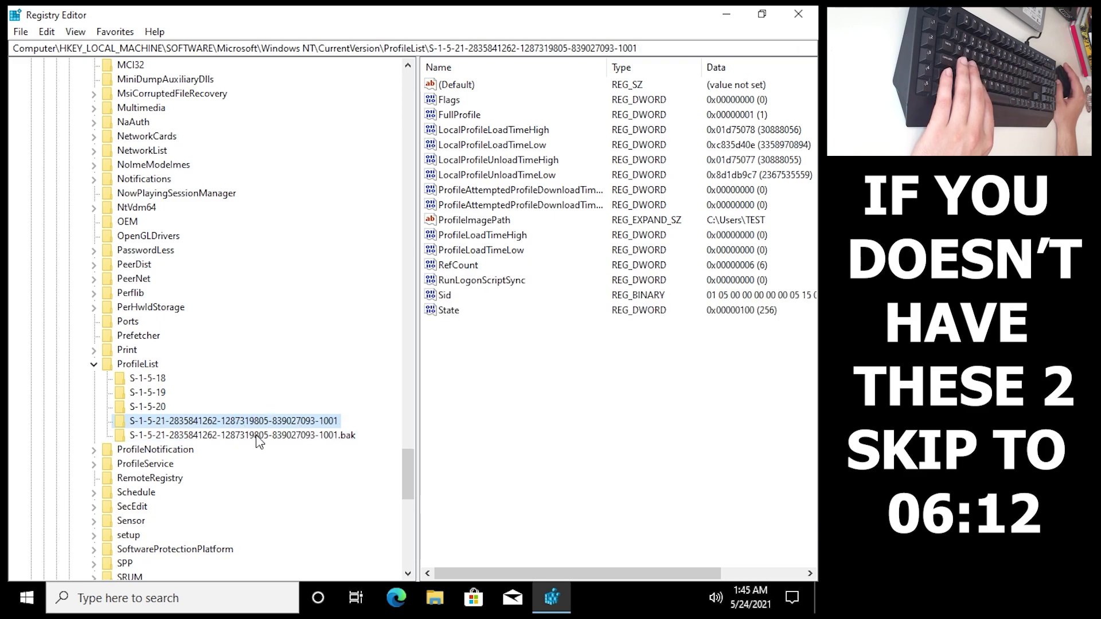
{"action": "left_click", "coordinate": [255, 435]}
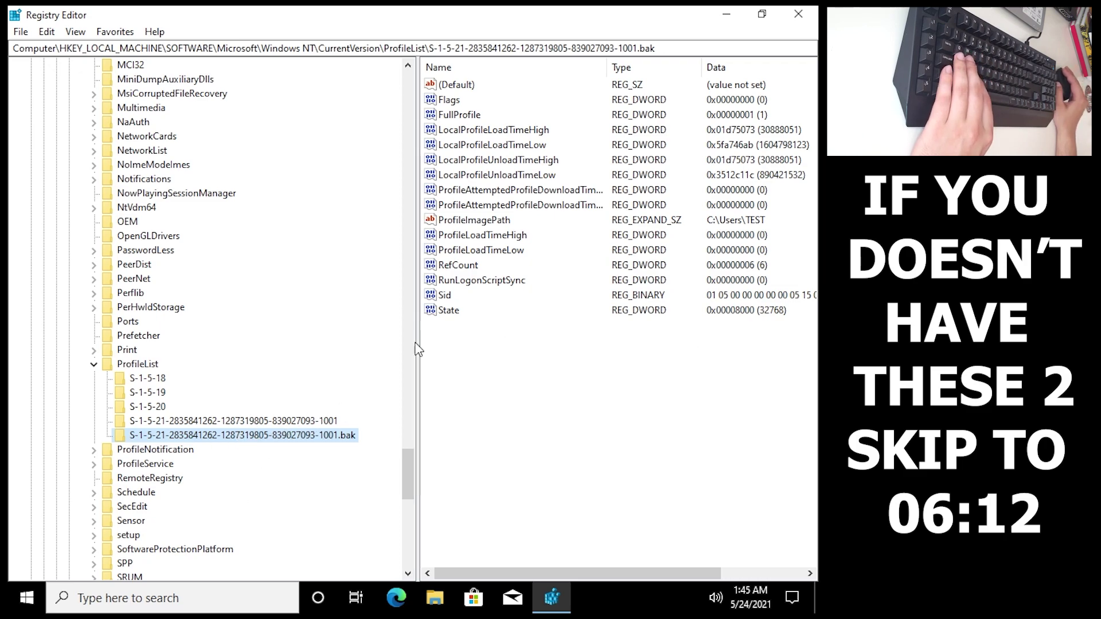
{"action": "left_click", "coordinate": [222, 424]}
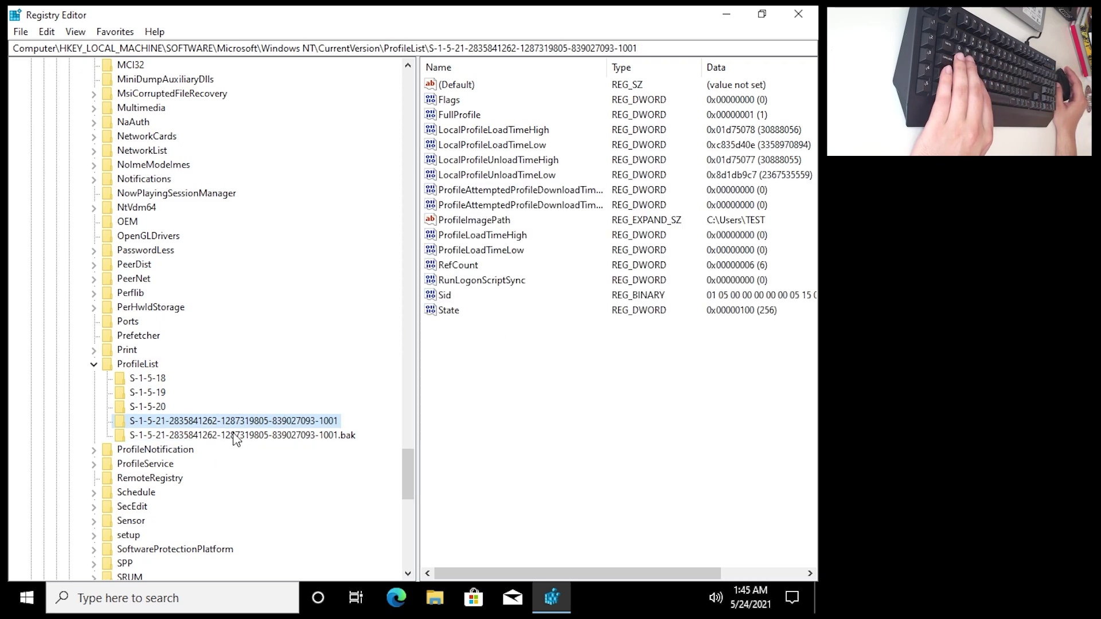
Rename the original profile SID key by appending .ba, then select the .bak key.
{"action": "right_click", "coordinate": [203, 425]}
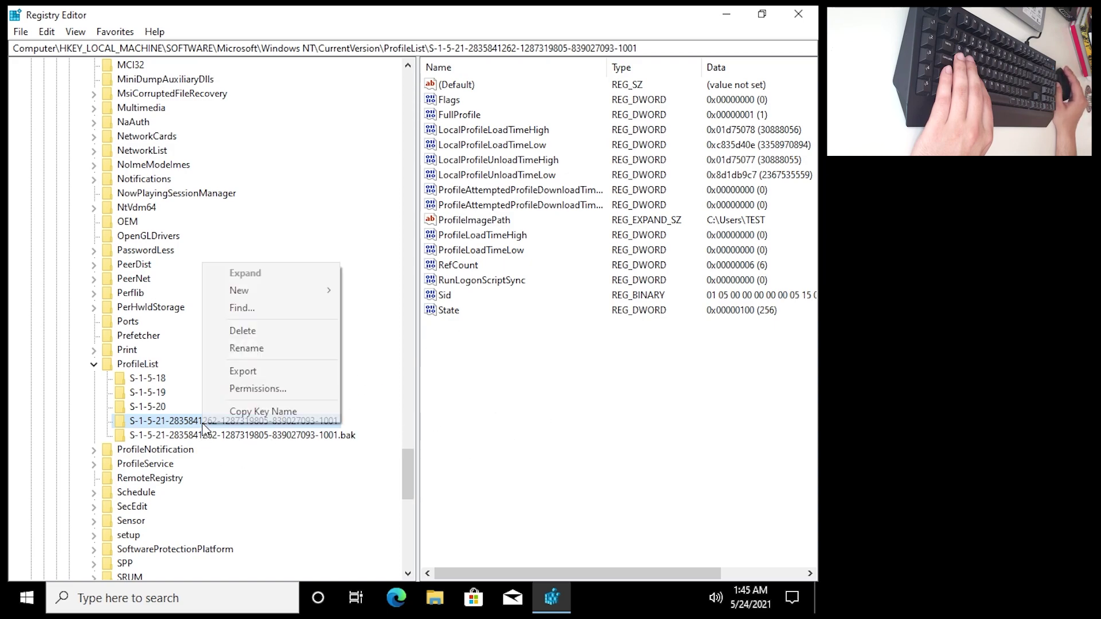
{"action": "left_click", "coordinate": [257, 437]}
{"action": "left_click", "coordinate": [258, 424]}
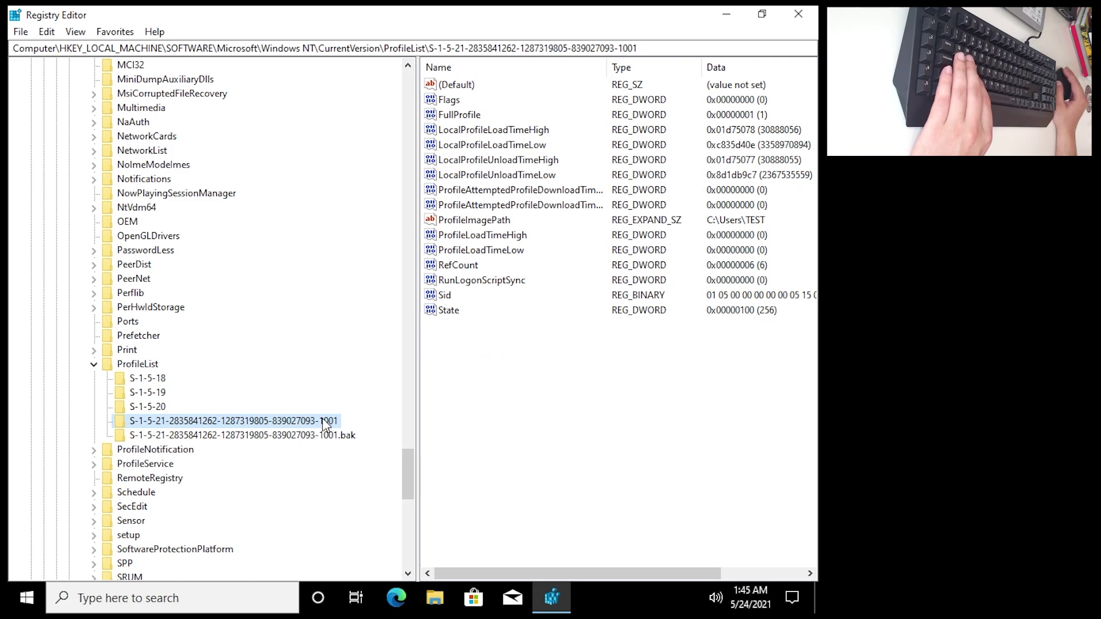
{"action": "right_click", "coordinate": [261, 426]}
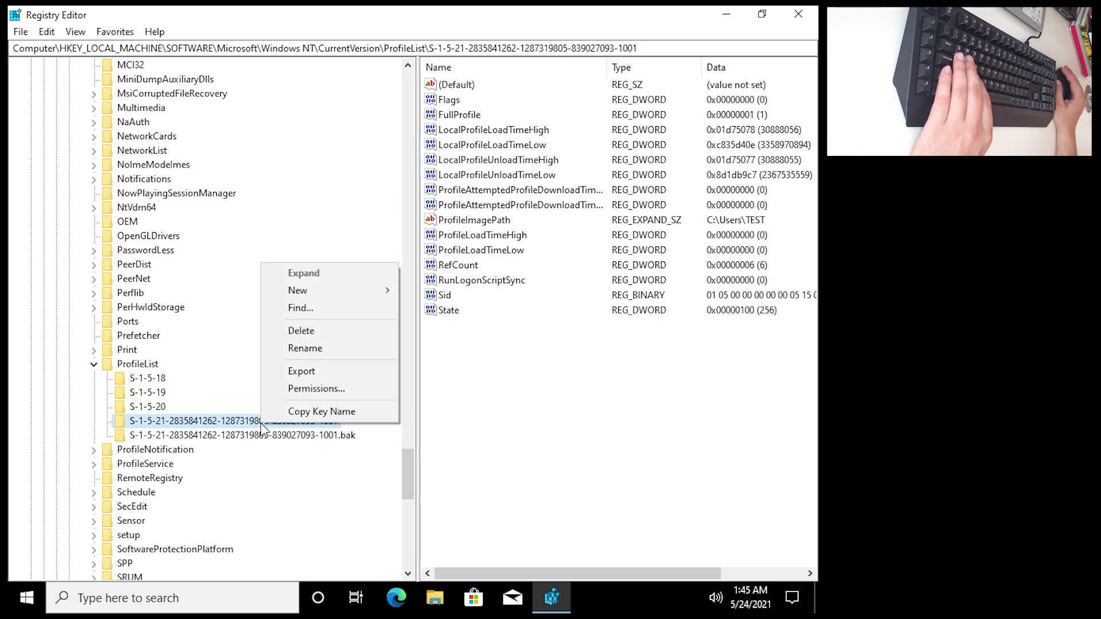
{"action": "left_click", "coordinate": [296, 348]}
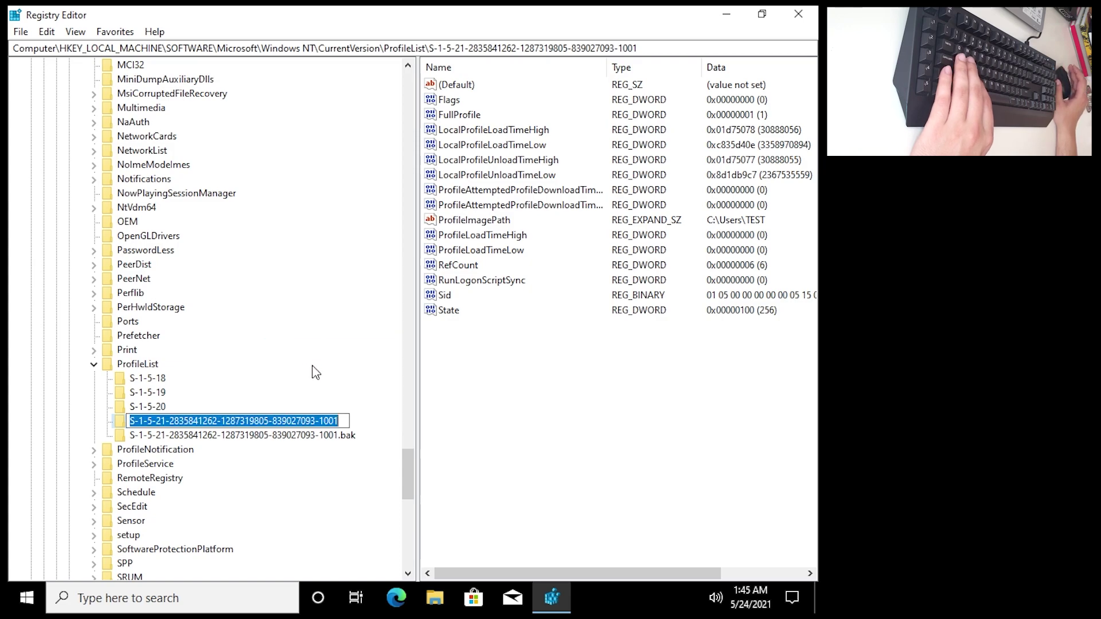
{"action": "key", "text": "End"}
{"action": "type", "text": ".ba"}
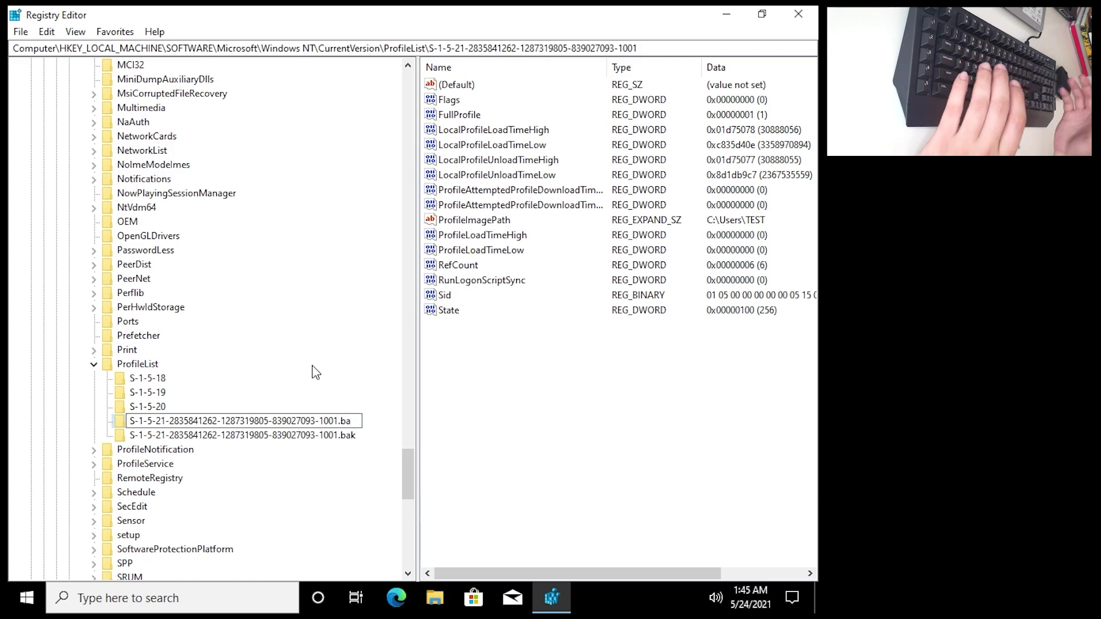
{"action": "key", "text": "Return"}
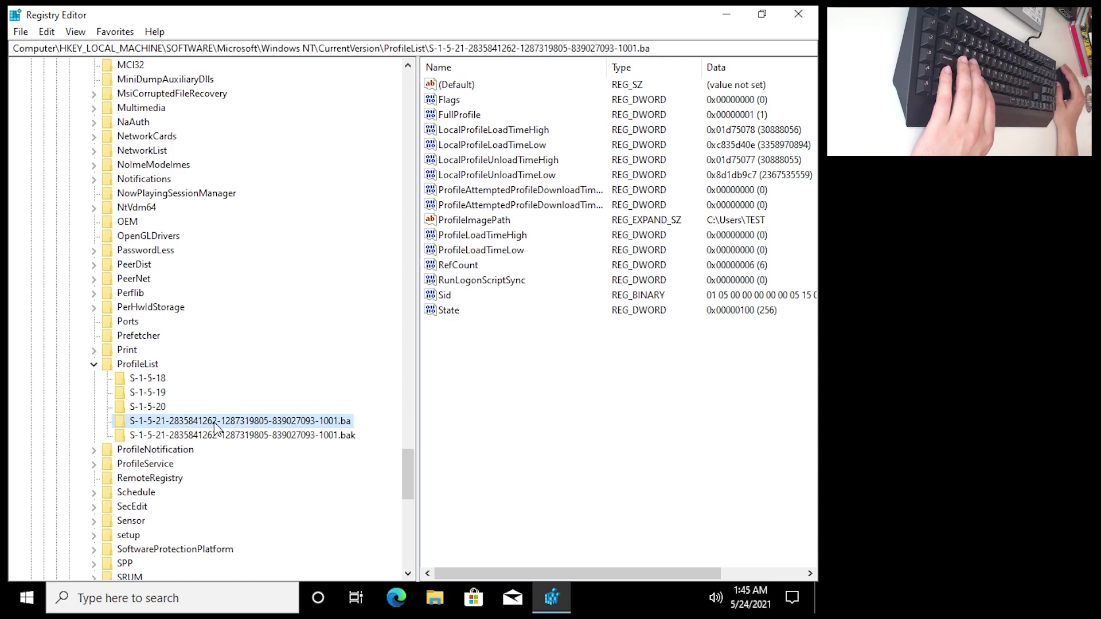
{"action": "left_click", "coordinate": [261, 438]}
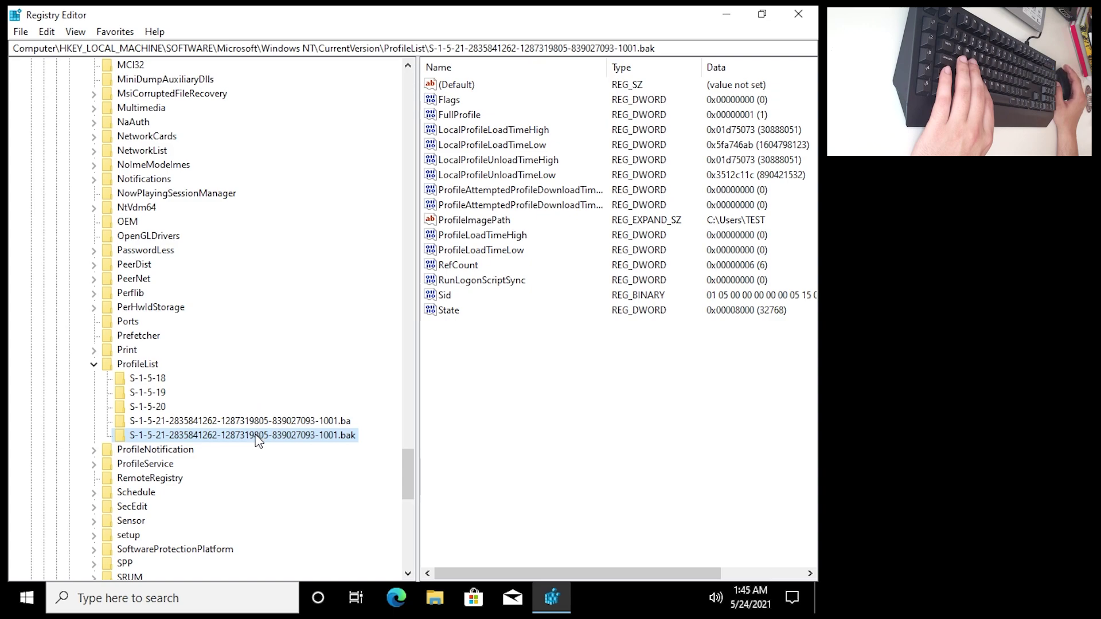
Rename the .bak SID key to drop its .bak suffix, then select its State value.
{"action": "right_click", "coordinate": [258, 439]}
{"action": "left_click", "coordinate": [292, 362]}
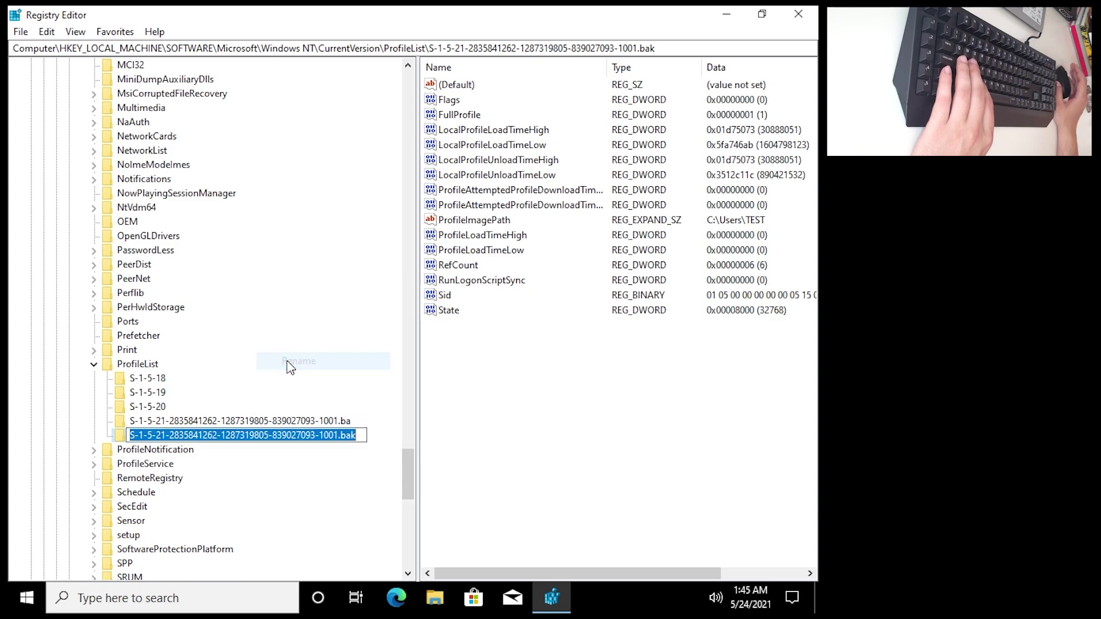
{"action": "key", "text": "End"}
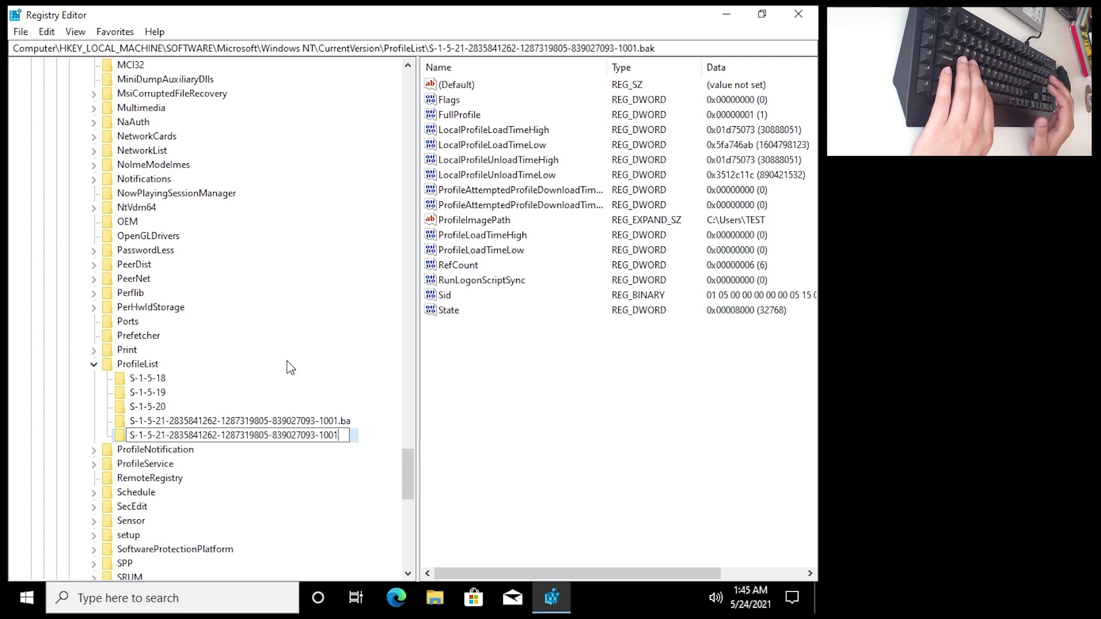
{"action": "key", "text": "Return"}
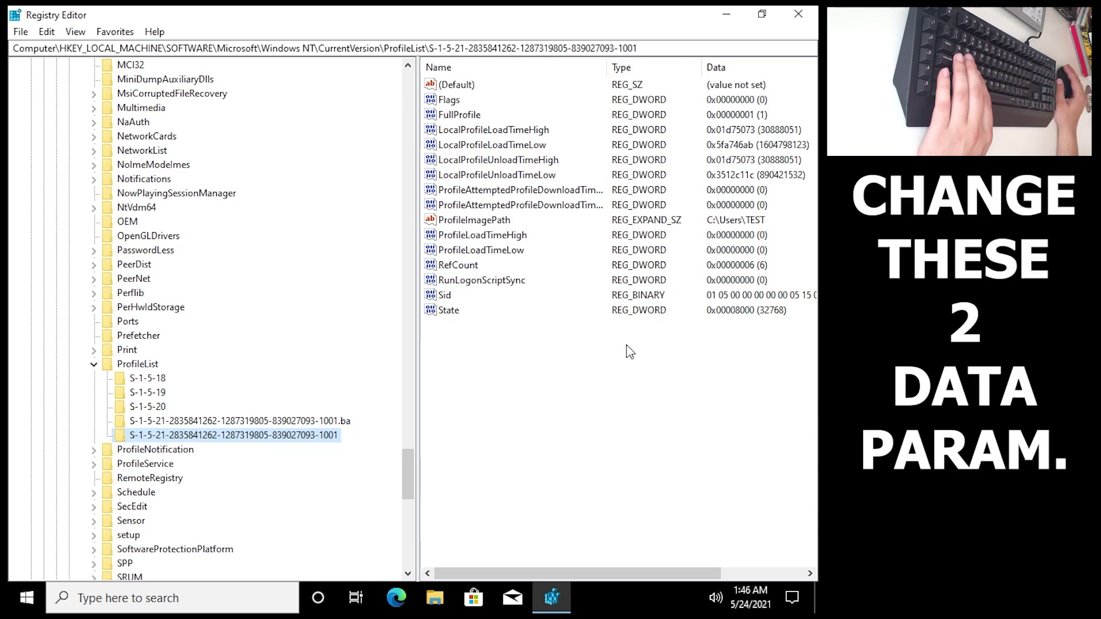
{"action": "left_click", "coordinate": [449, 313]}
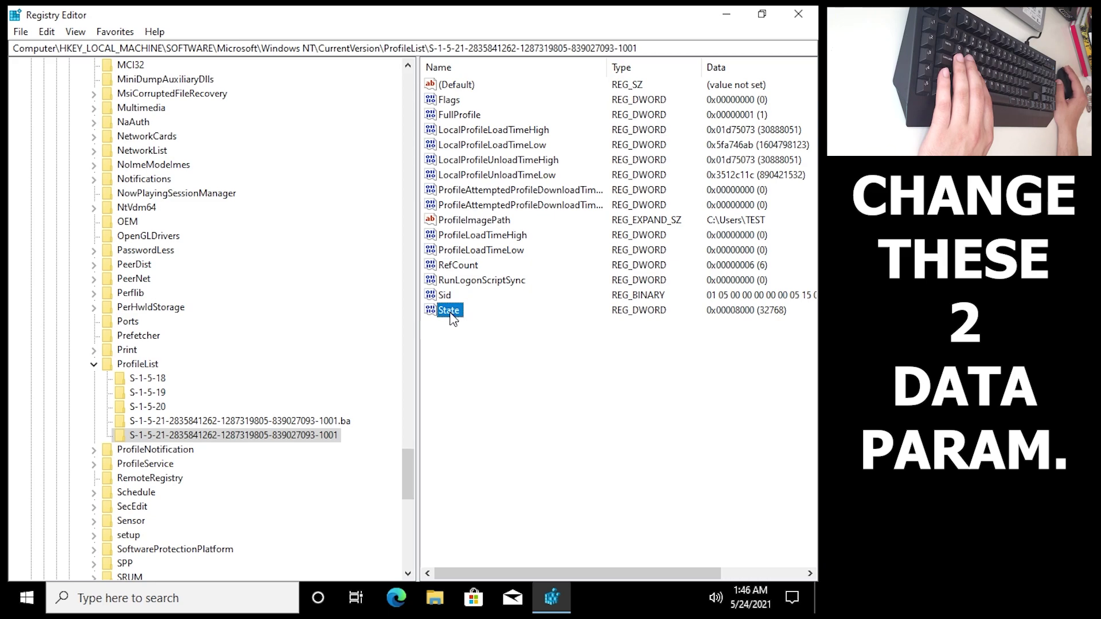
Change State to 0 and RefCount from 6 to 0 in the restored profile key.
{"action": "right_click", "coordinate": [455, 314]}
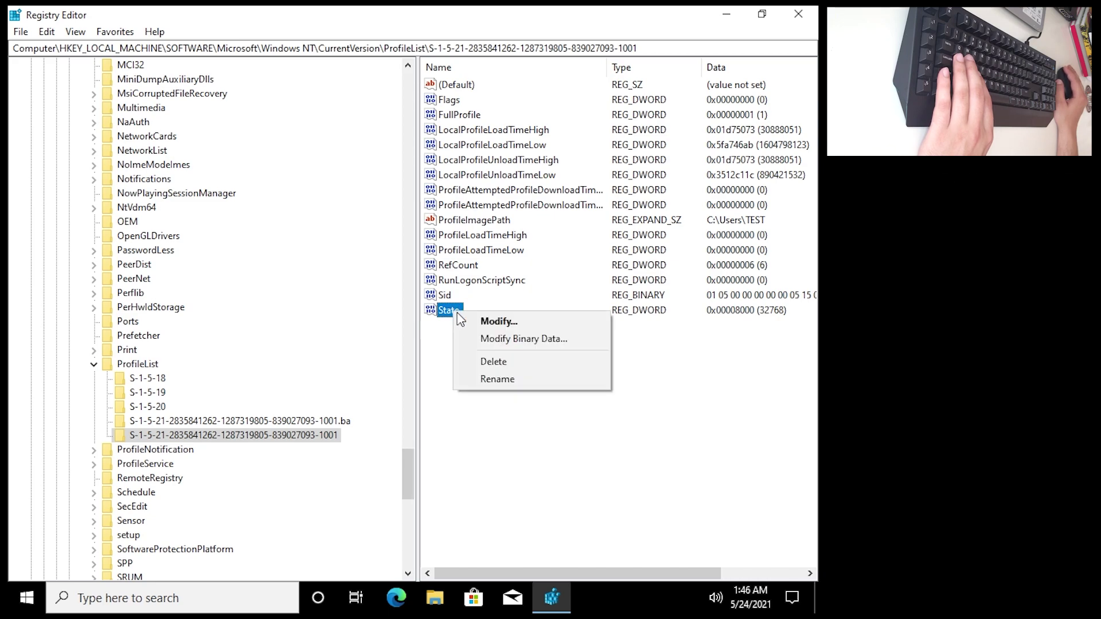
{"action": "left_click", "coordinate": [487, 321]}
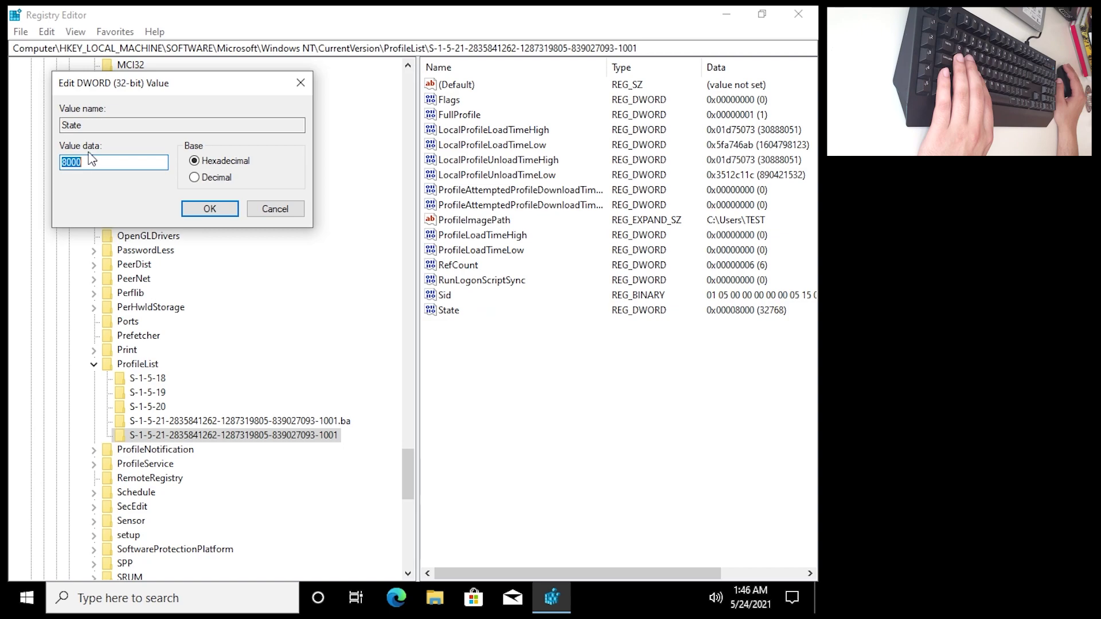
{"action": "type", "text": "0"}
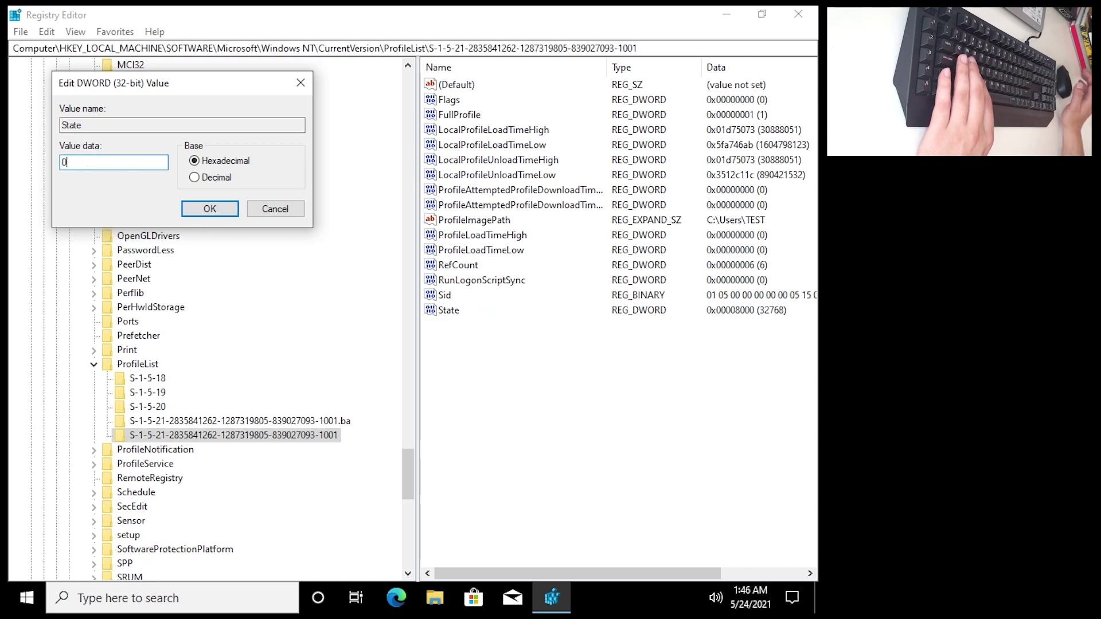
{"action": "left_click", "coordinate": [208, 209]}
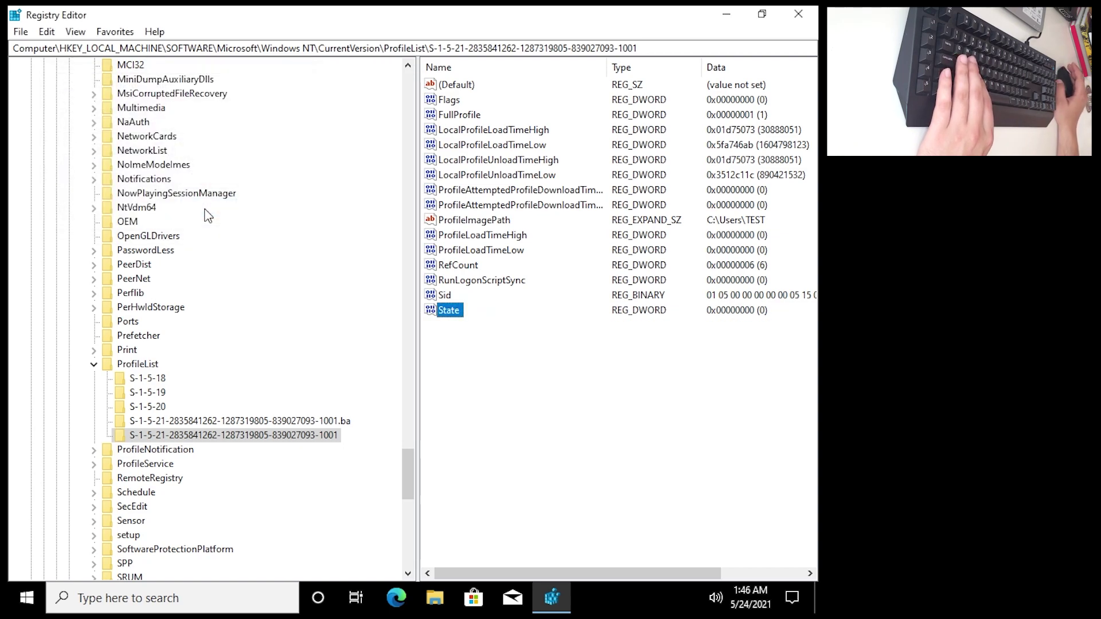
{"action": "left_click", "coordinate": [458, 267]}
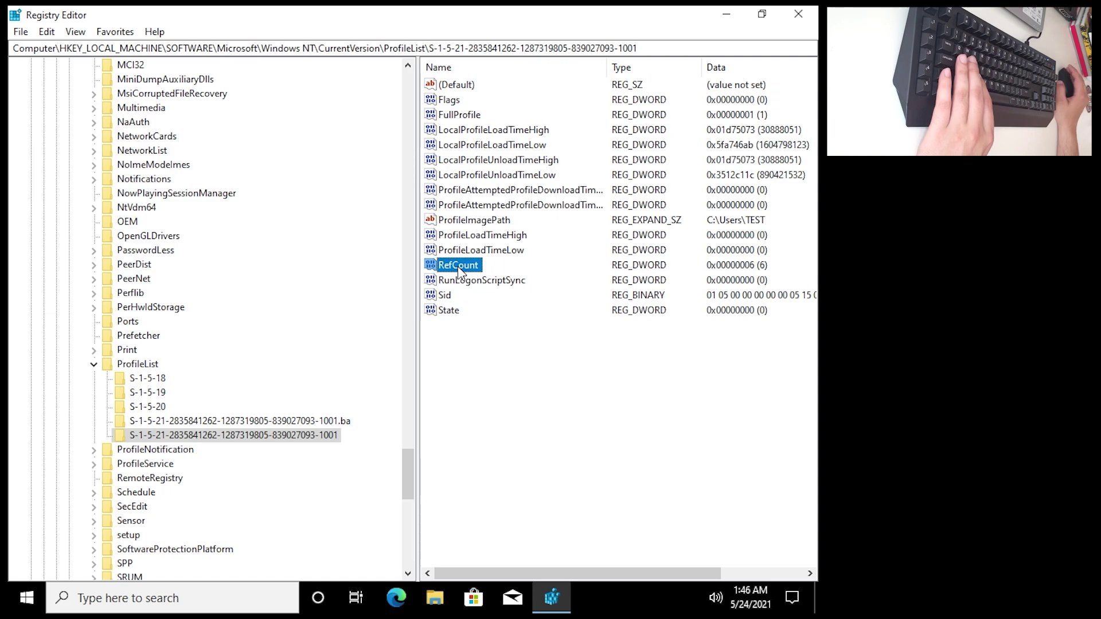
{"action": "right_click", "coordinate": [458, 271]}
{"action": "left_click", "coordinate": [492, 272]}
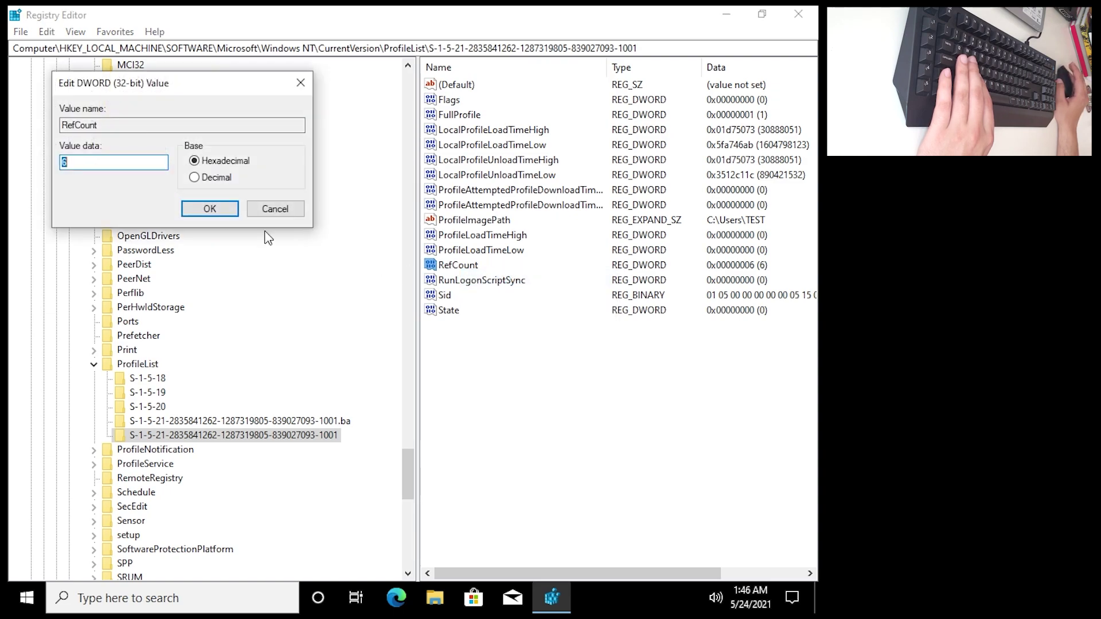
{"action": "type", "text": "0"}
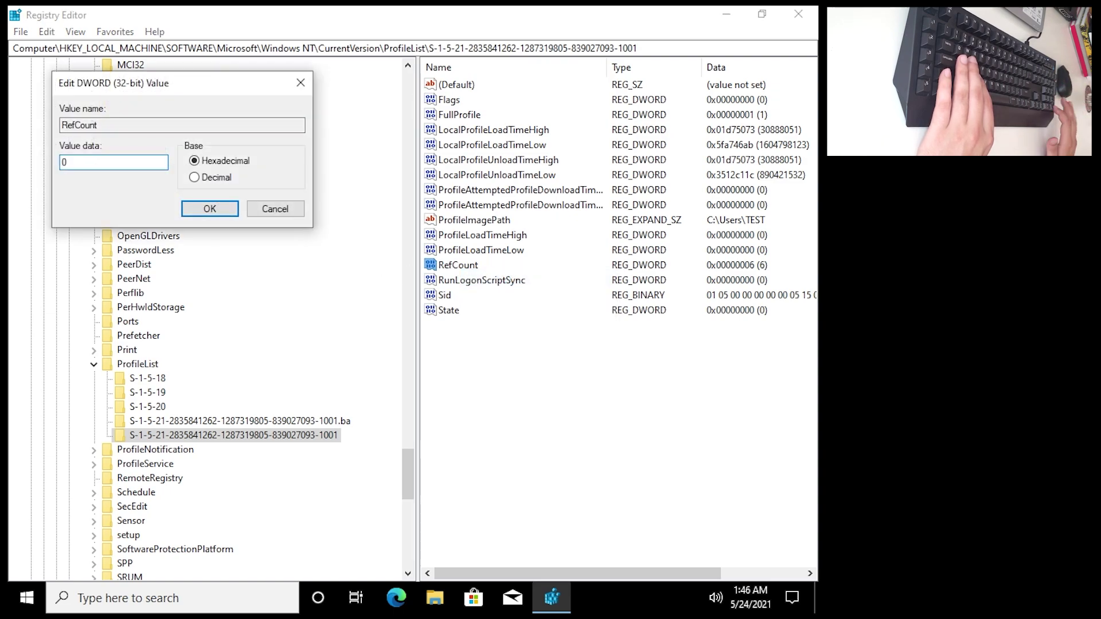
{"action": "key", "text": "Return"}
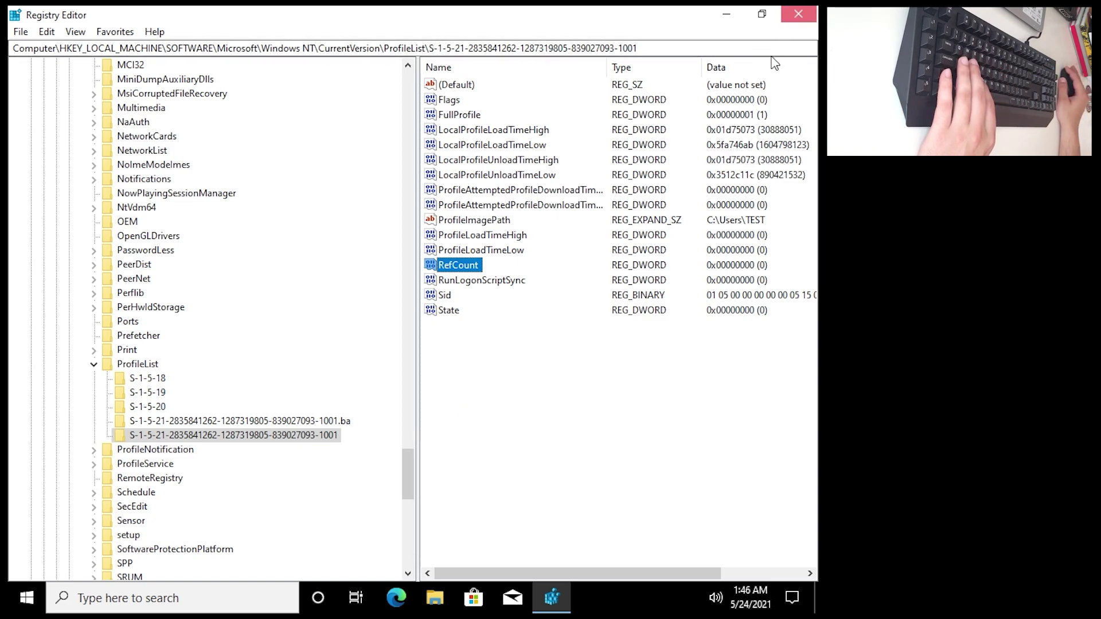
{"action": "left_click", "coordinate": [19, 33]}
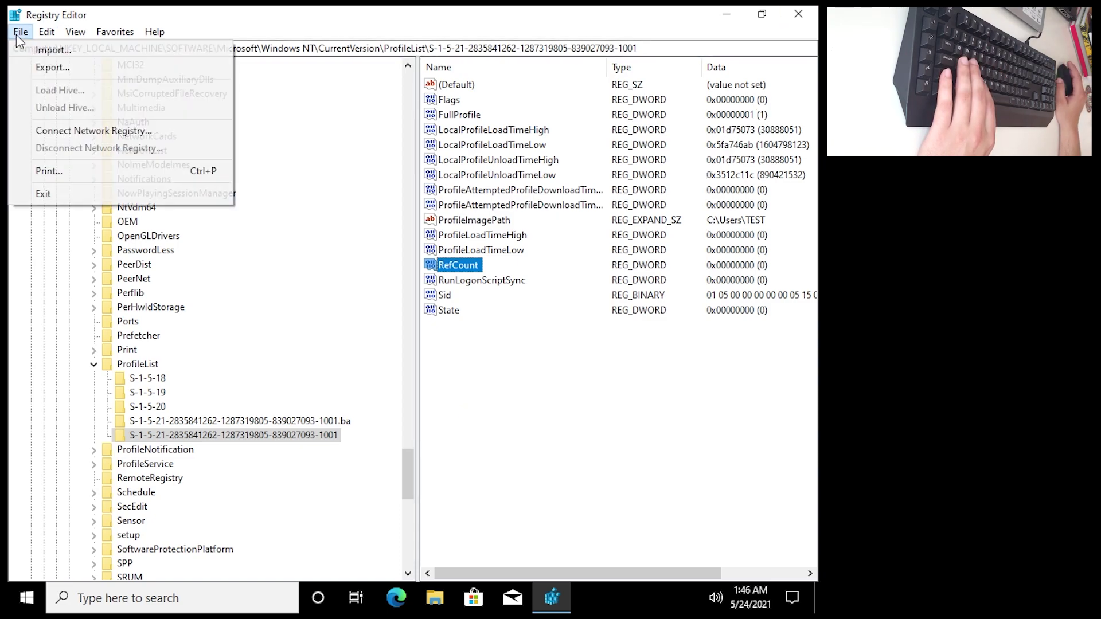
Exit Registry Editor via File > Exit, refresh the desktop, and restart from the Start power menu.
{"action": "left_click", "coordinate": [78, 190]}
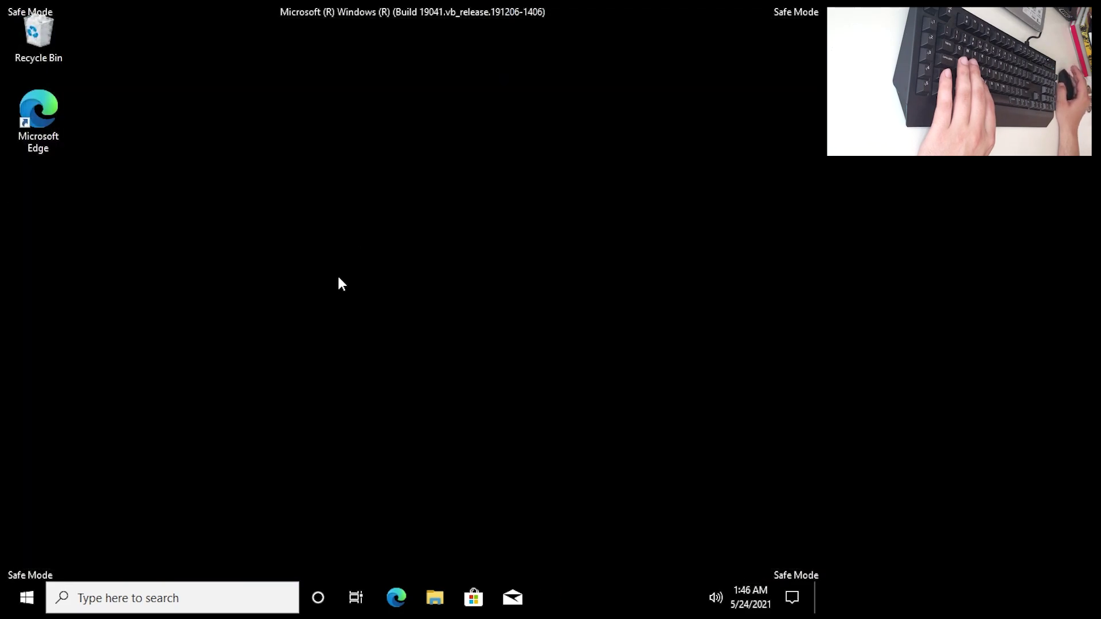
{"action": "right_click", "coordinate": [241, 285]}
{"action": "left_click", "coordinate": [277, 333]}
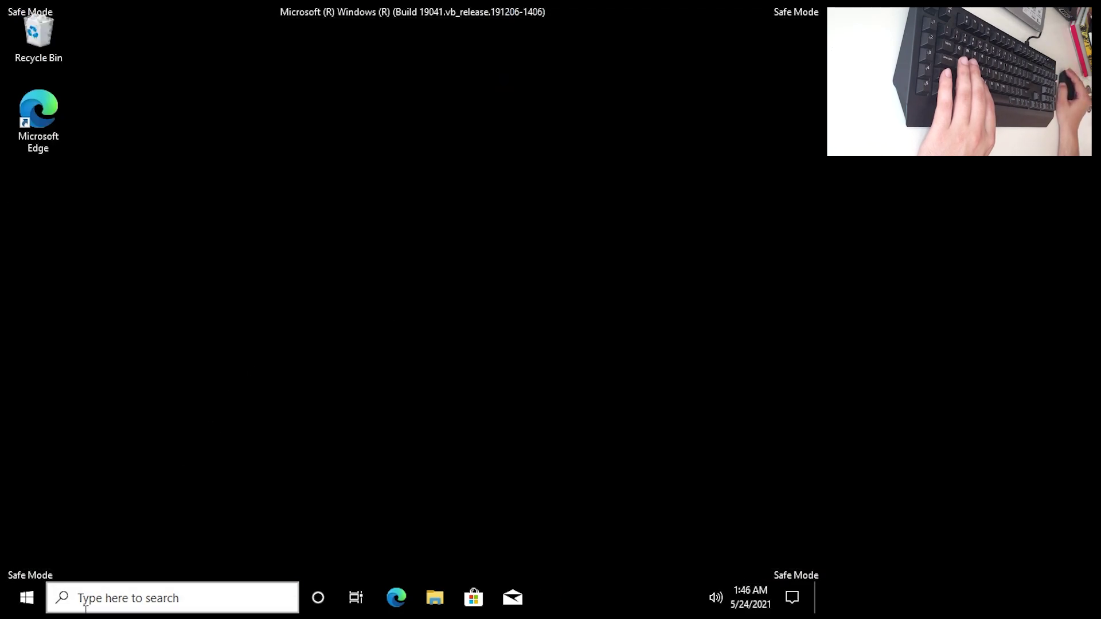
{"action": "left_click", "coordinate": [24, 602]}
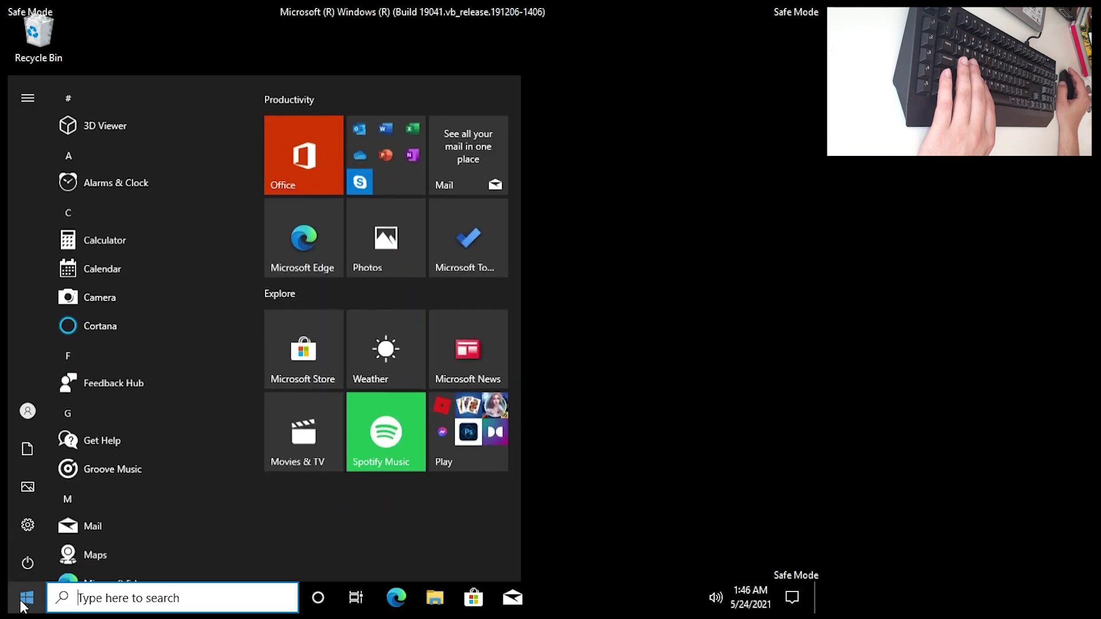
{"action": "left_click", "coordinate": [18, 563]}
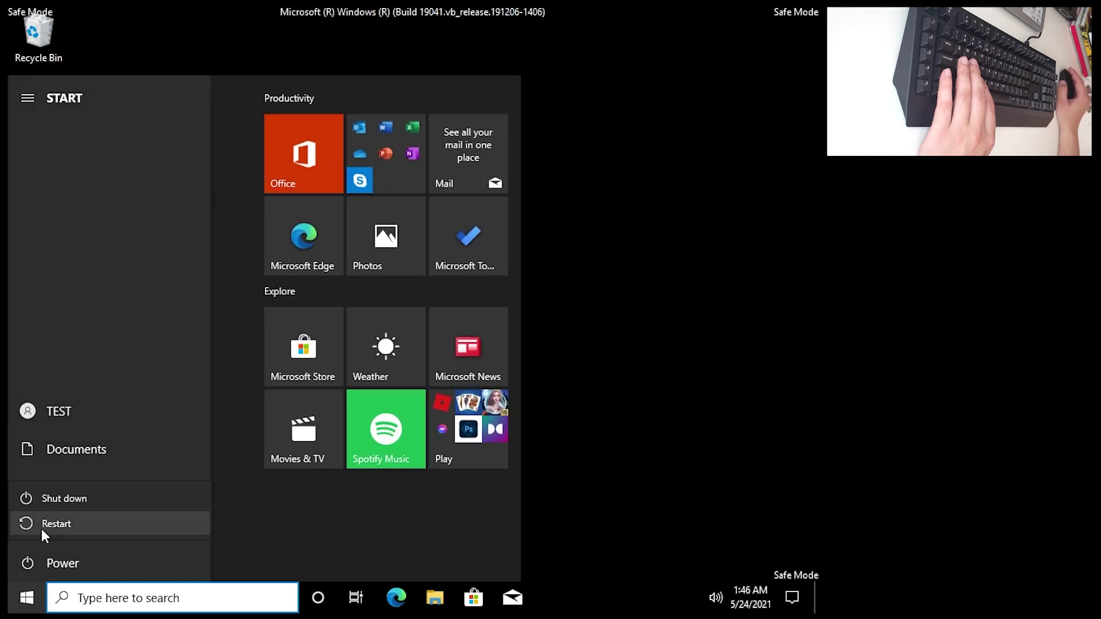
{"action": "key", "text": "Escape"}
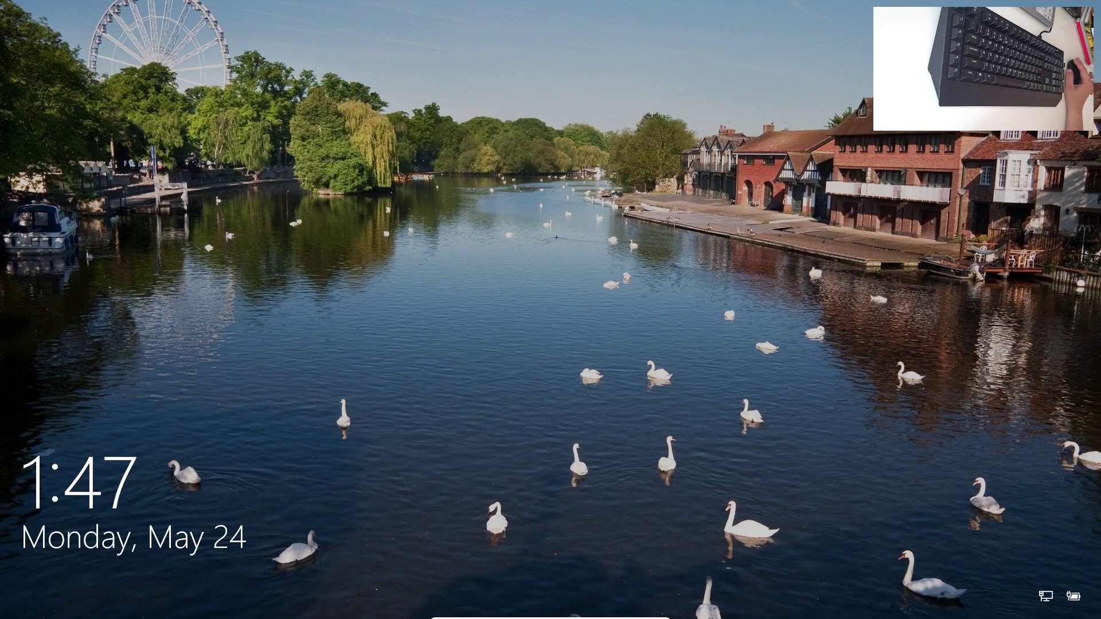
Dismiss the lock screen and sign in with the account password.
{"action": "key", "text": "space"}
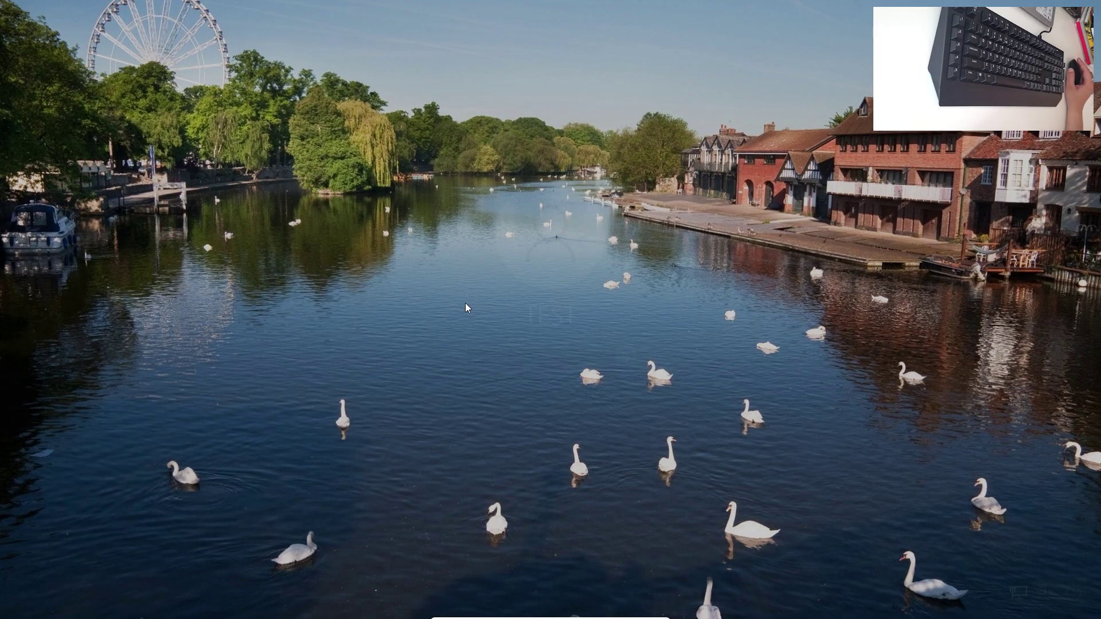
{"action": "type", "text": "•"}
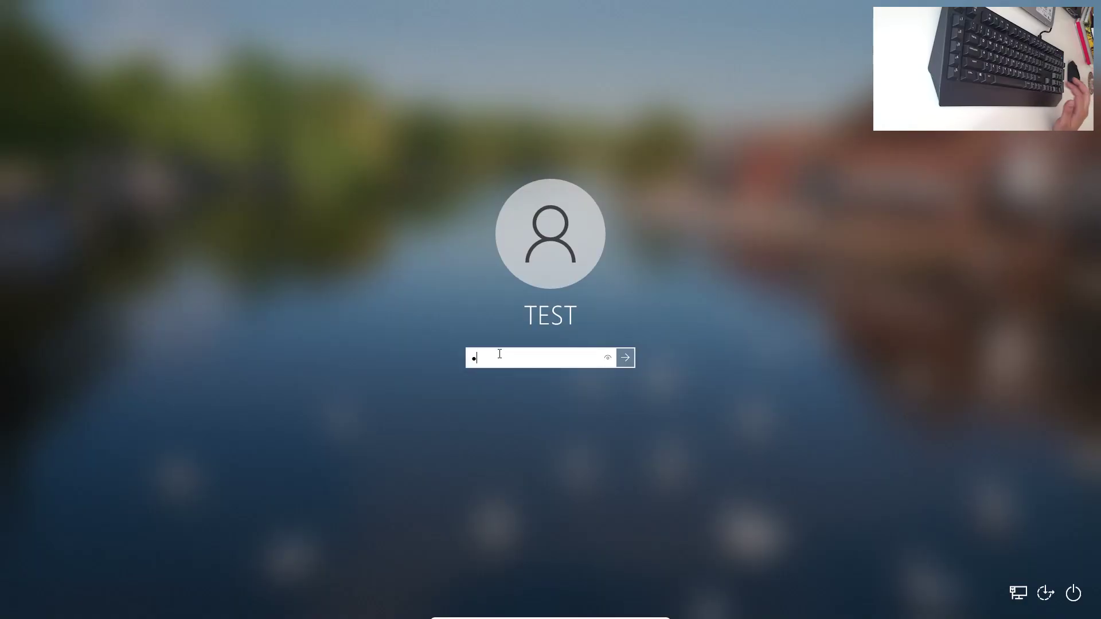
{"action": "type", "text": "•••"}
{"action": "key", "text": "Return"}
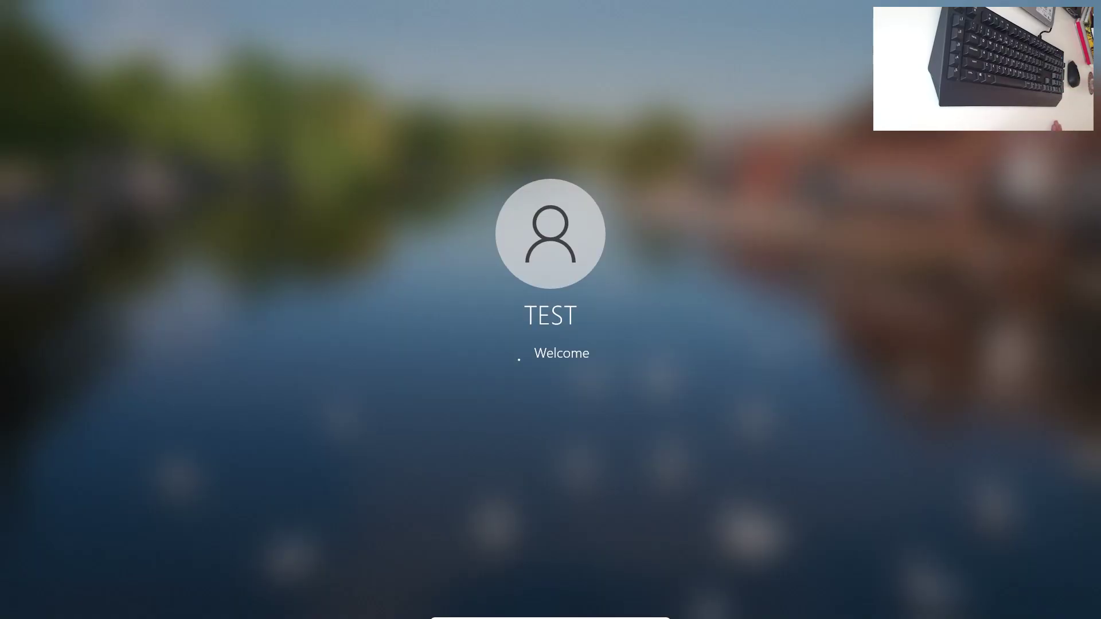